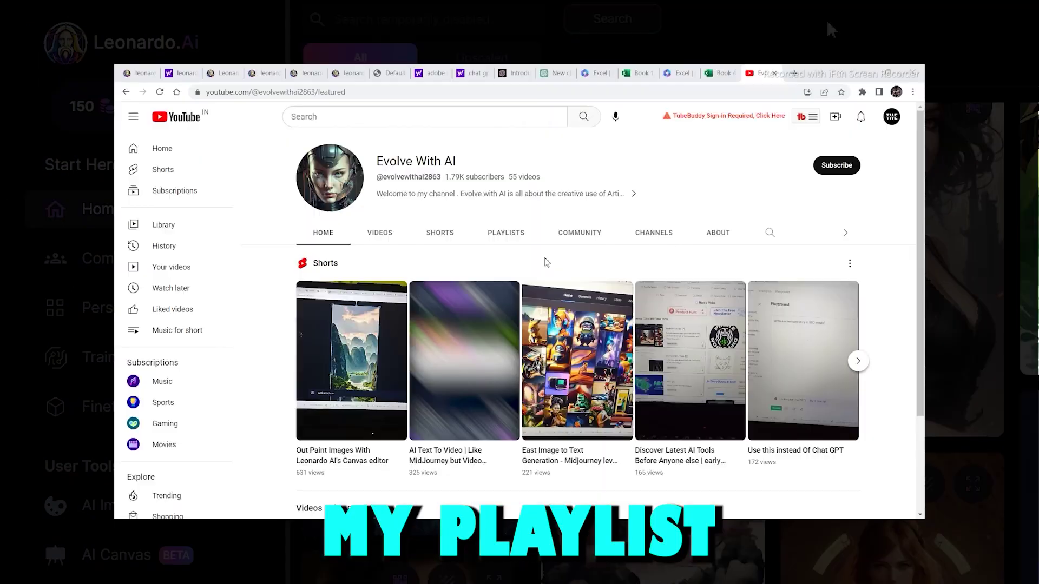
Step: Open the Leonardo AI playlist from the Evolve With AI channel's playlists
{"action": "left_click", "coordinate": [505, 234]}
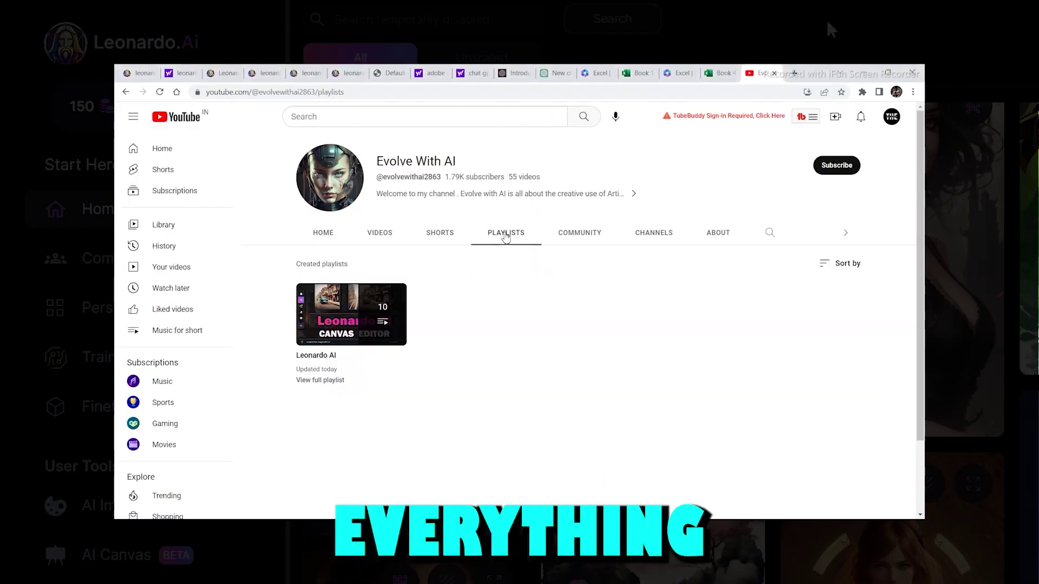
{"action": "mouse_move", "coordinate": [351, 324]}
{"action": "left_click", "coordinate": [350, 354]}
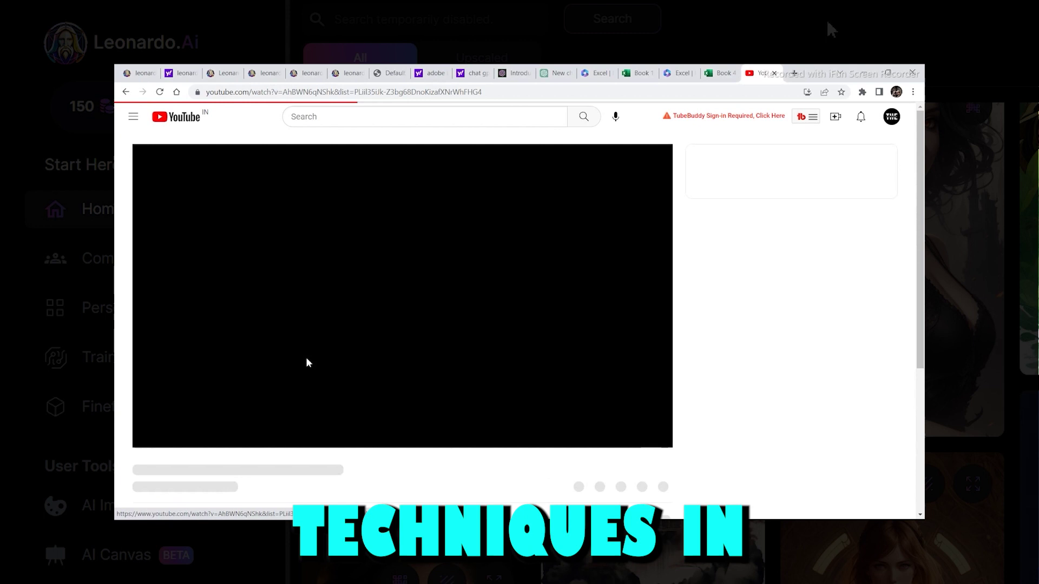
{"action": "left_click", "coordinate": [177, 436]}
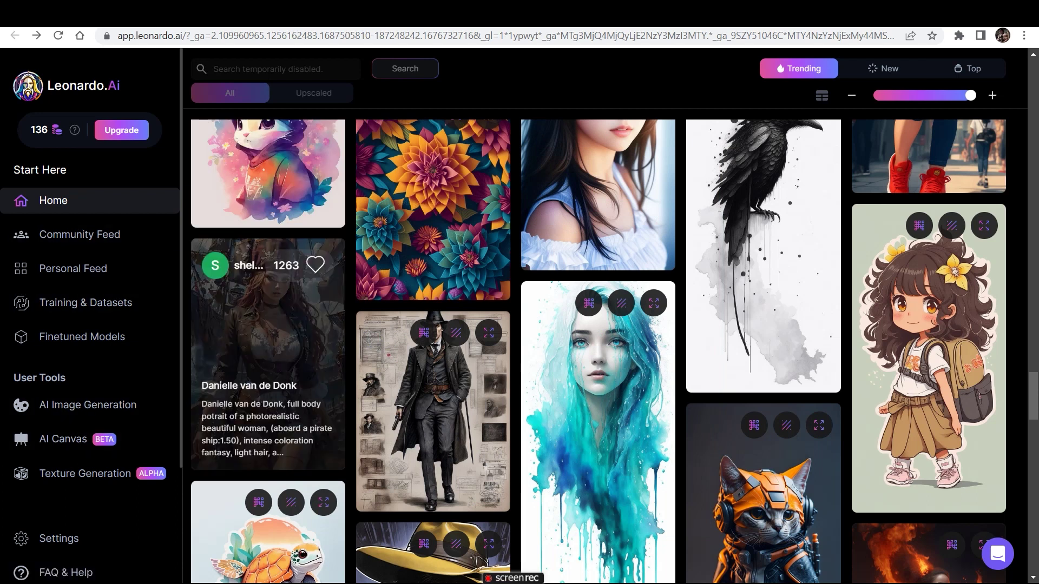
Step: Open the pirate woman artwork in the Leonardo.Ai home gallery and remix its prompt and generation settings
{"action": "left_click", "coordinate": [267, 379]}
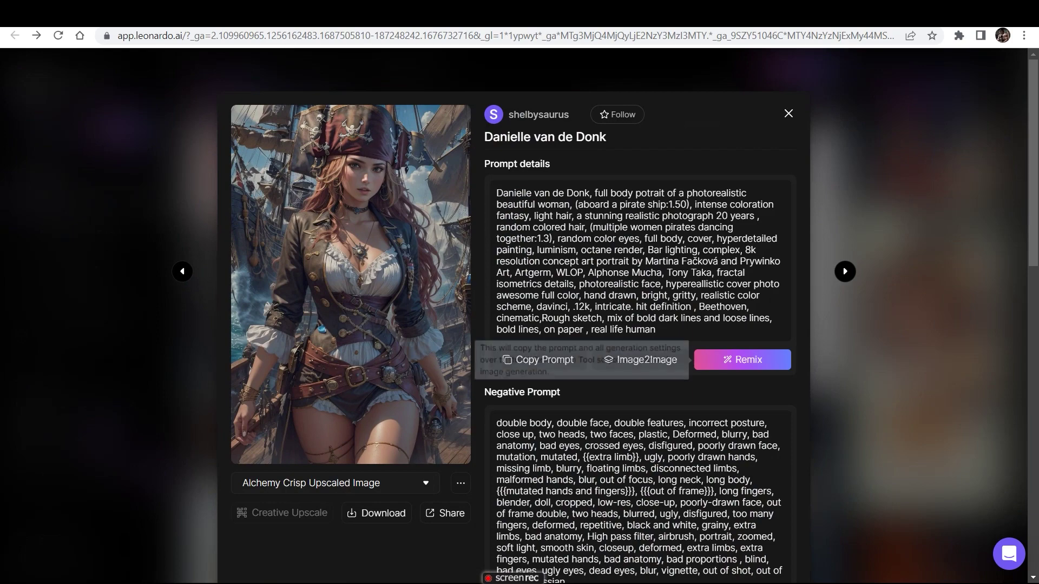
{"action": "left_click", "coordinate": [742, 359]}
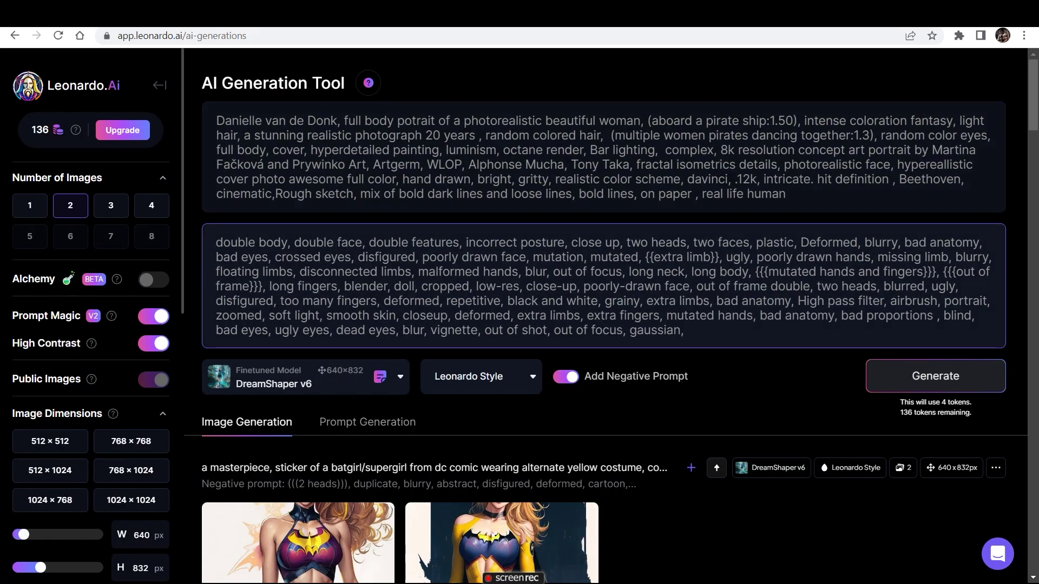
{"action": "scroll", "coordinate": [610, 316], "scroll_direction": "down", "scroll_amount": 1}
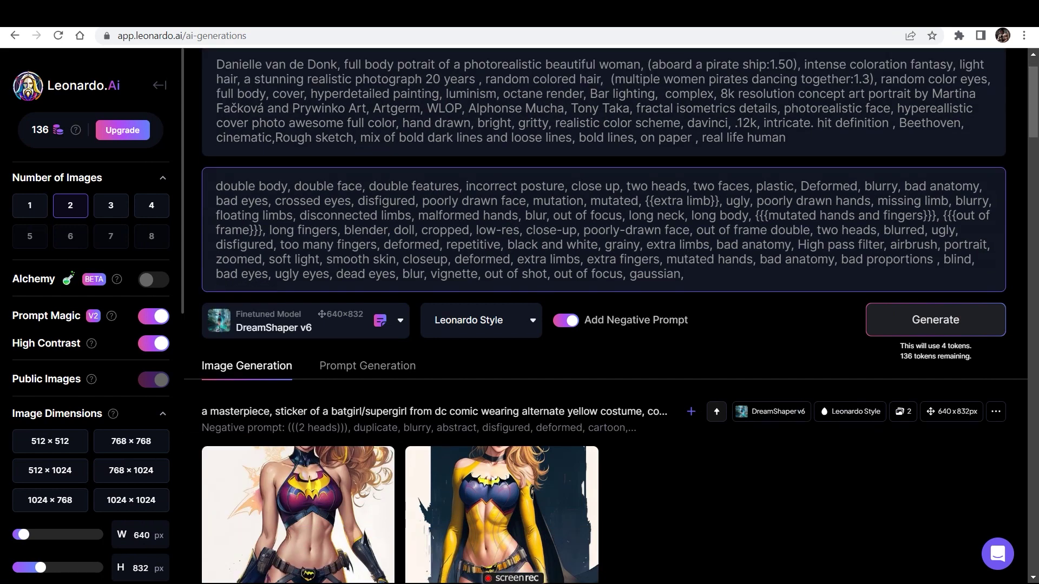
{"action": "scroll", "coordinate": [91, 319], "scroll_direction": "down", "scroll_amount": 8}
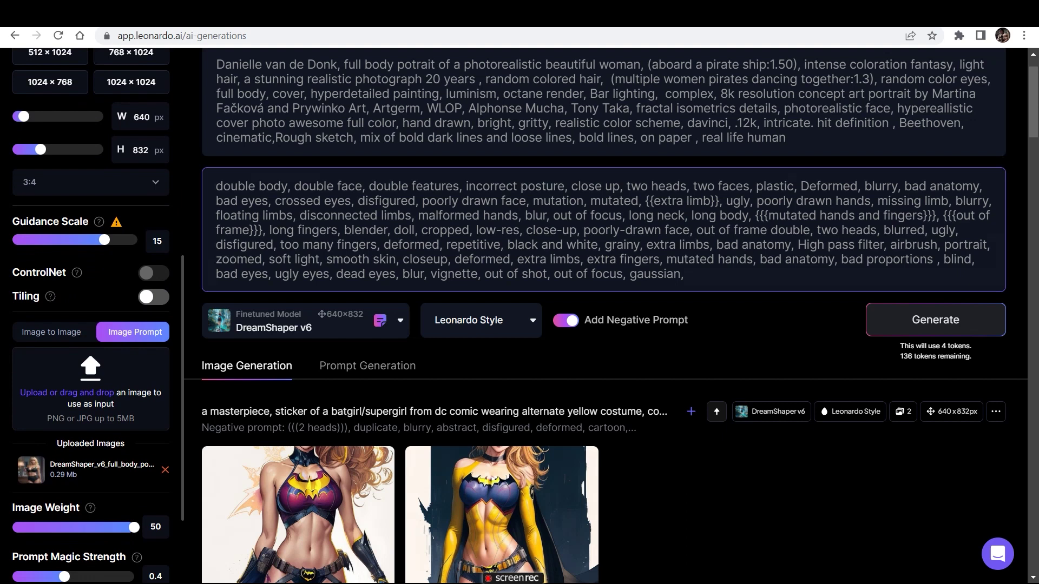
{"action": "left_click", "coordinate": [91, 389]}
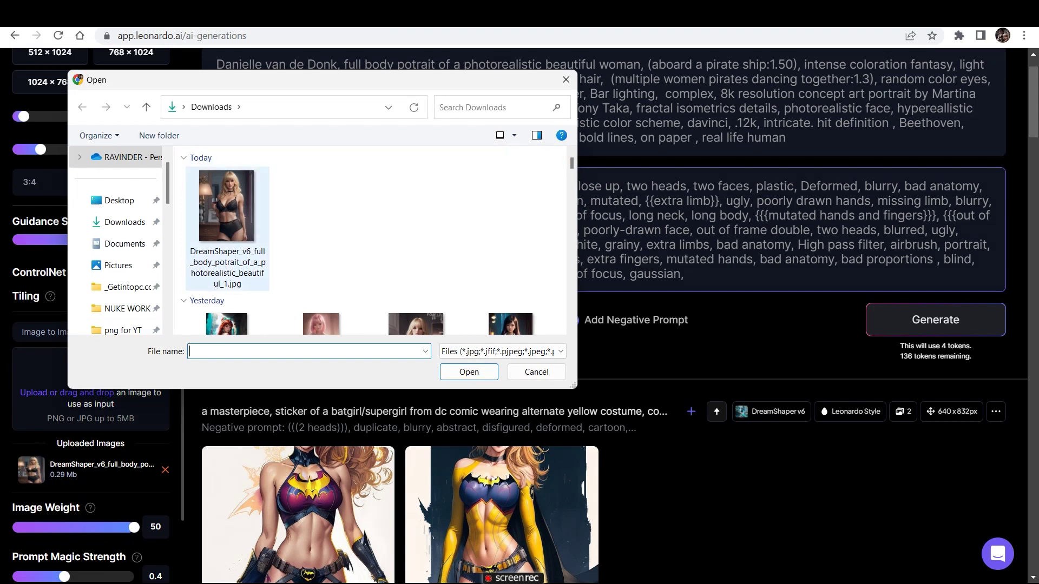
{"action": "left_click", "coordinate": [565, 79]}
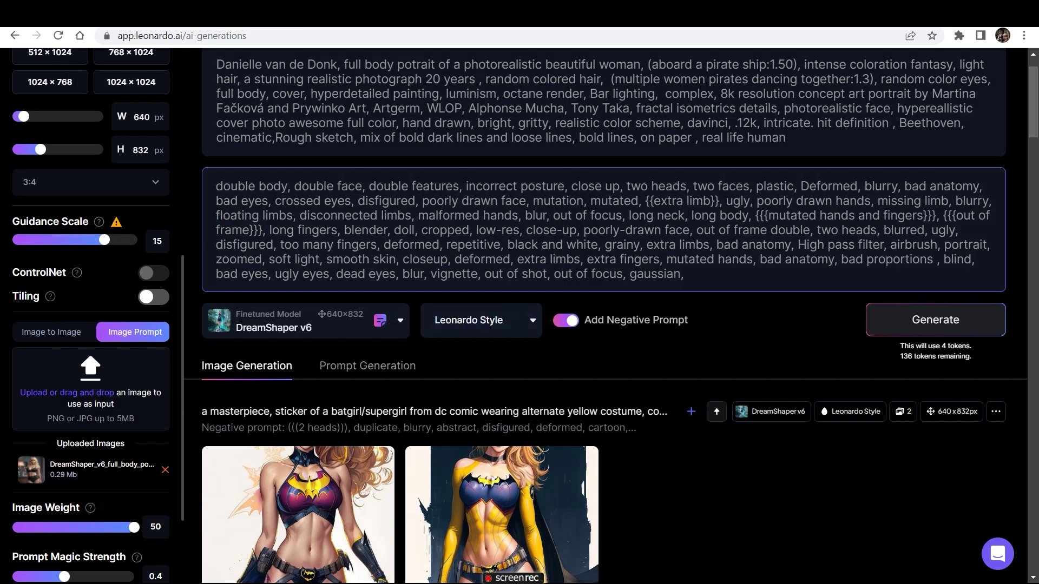
Step: Generate two images from the remixed pirate prompt using the uploaded image prompt, and compare them with the earlier generations
{"action": "left_click", "coordinate": [936, 320]}
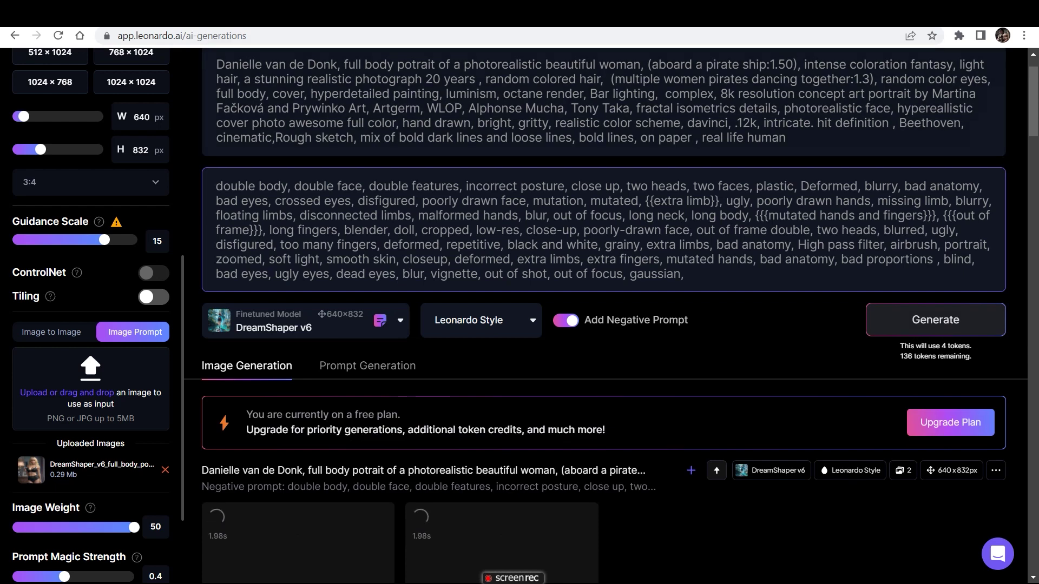
{"action": "scroll", "coordinate": [611, 325], "scroll_direction": "down", "scroll_amount": 10}
{"action": "mouse_move", "coordinate": [298, 379]}
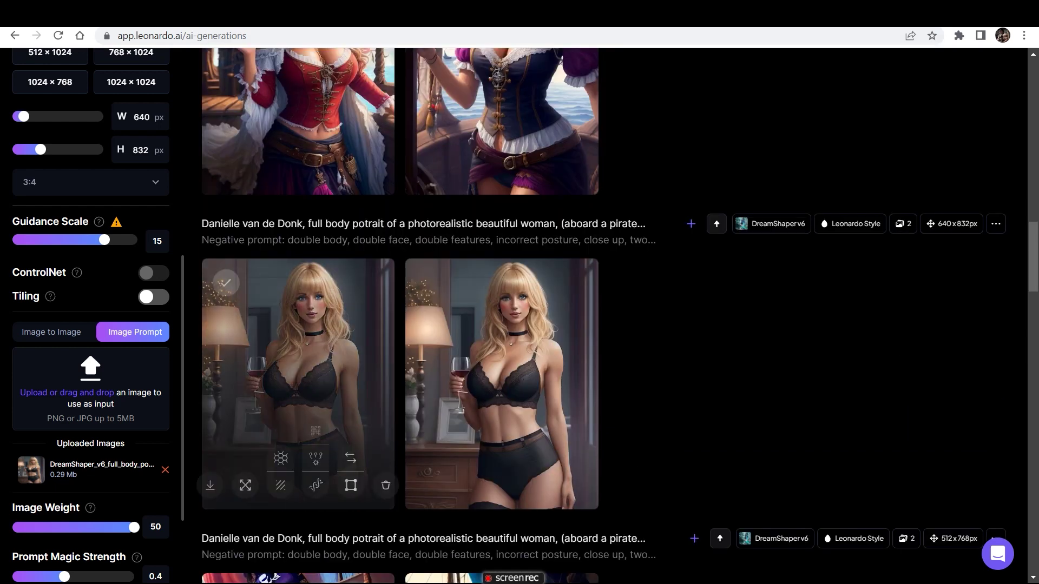
{"action": "mouse_move", "coordinate": [502, 379]}
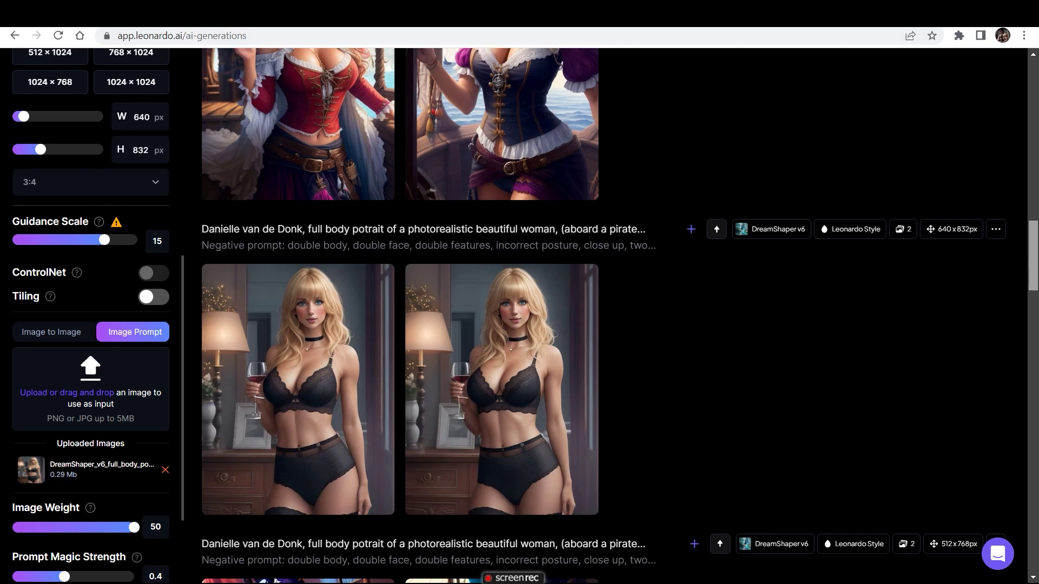
{"action": "scroll", "coordinate": [620, 315], "scroll_direction": "up", "scroll_amount": 4}
{"action": "left_click_drag", "start_coordinate": [1033, 226], "coordinate": [1033, 238]}
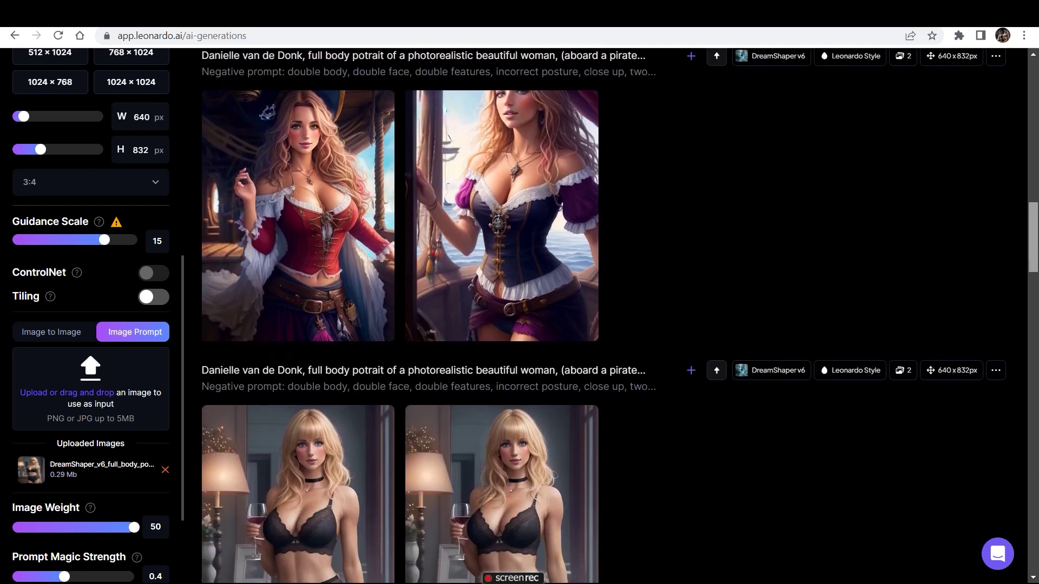
{"action": "mouse_move", "coordinate": [303, 227]}
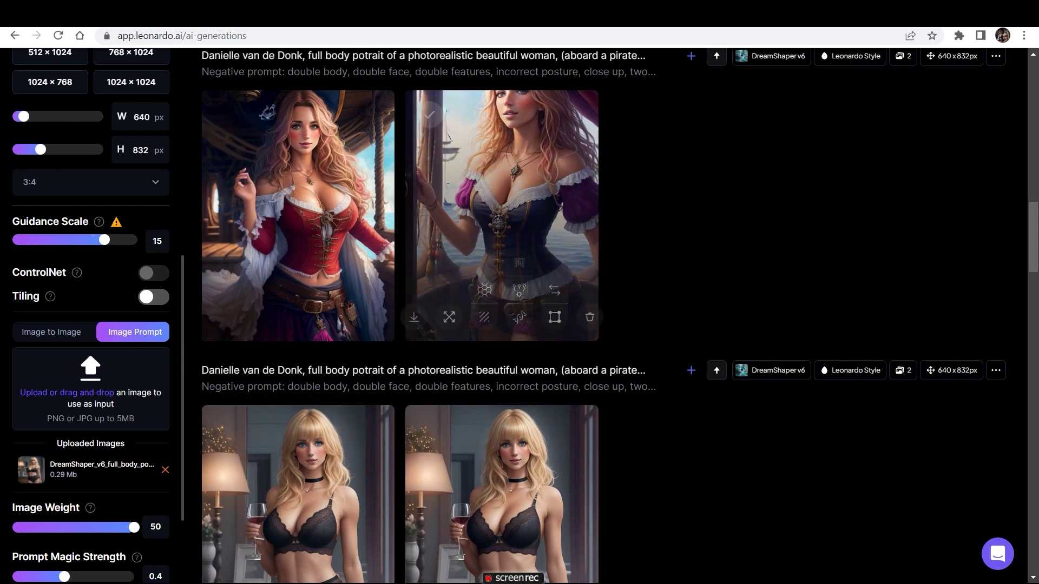
{"action": "scroll", "coordinate": [611, 315], "scroll_direction": "up", "scroll_amount": 10}
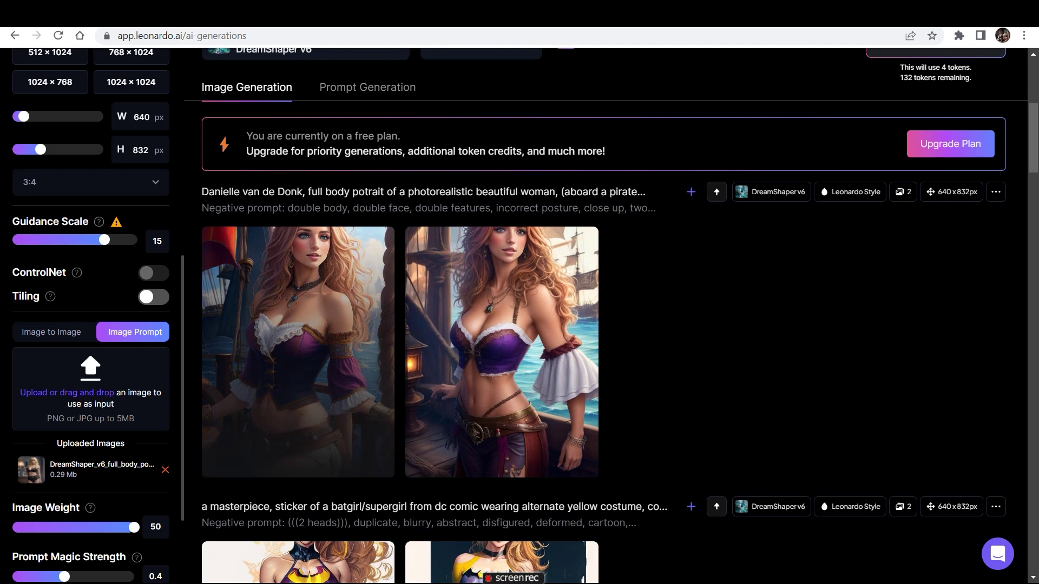
Step: Return to the home gallery and remix the "Gang leader" artwork's prompt and settings
{"action": "key", "text": "alt+Left"}
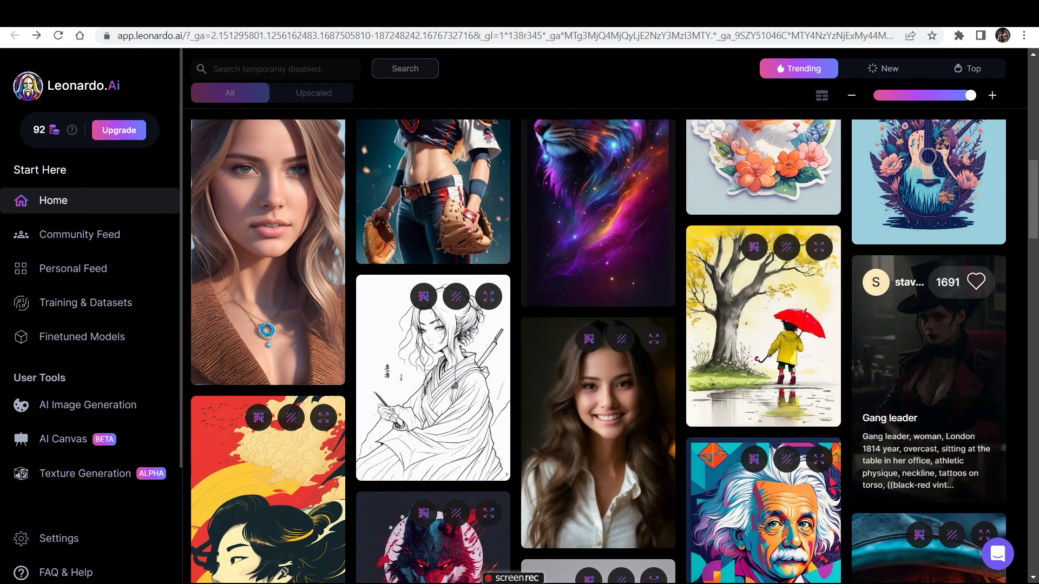
{"action": "left_click", "coordinate": [928, 367]}
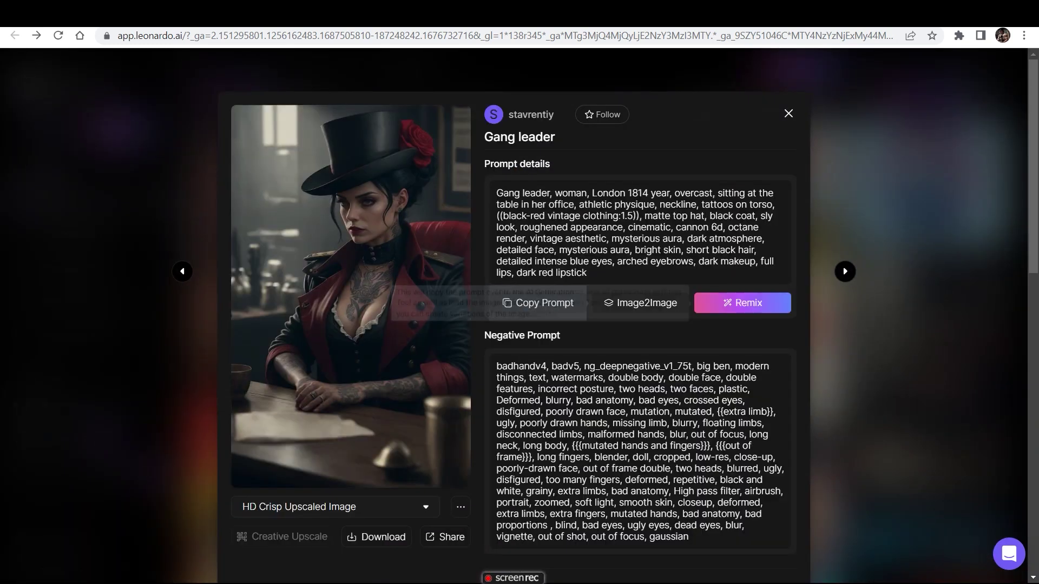
{"action": "left_click", "coordinate": [743, 302]}
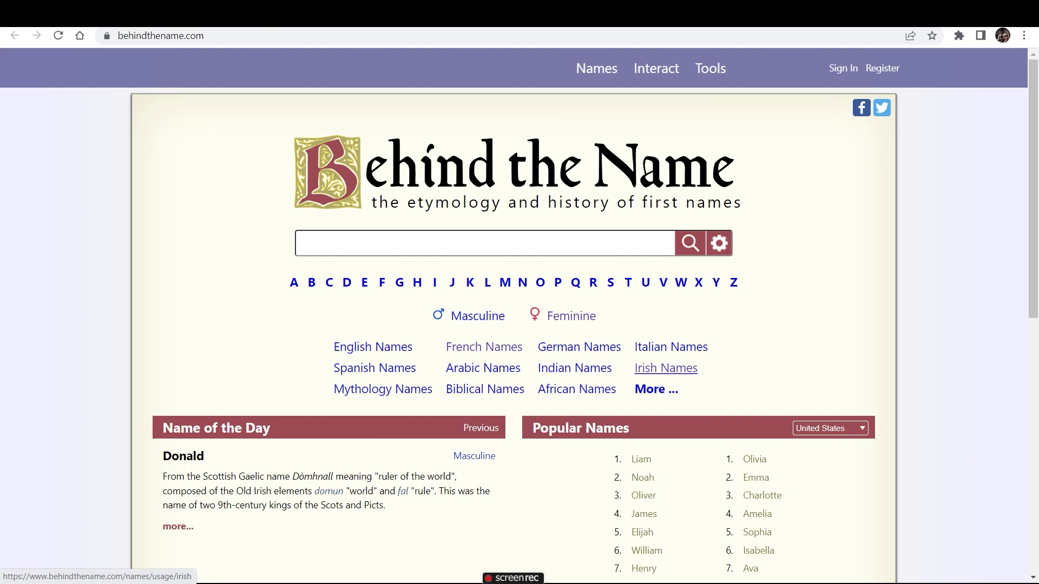
Step: Filter the Irish names on Behind the Name to Feminine and pick the name Alastríona for the character
{"action": "left_click", "coordinate": [666, 368]}
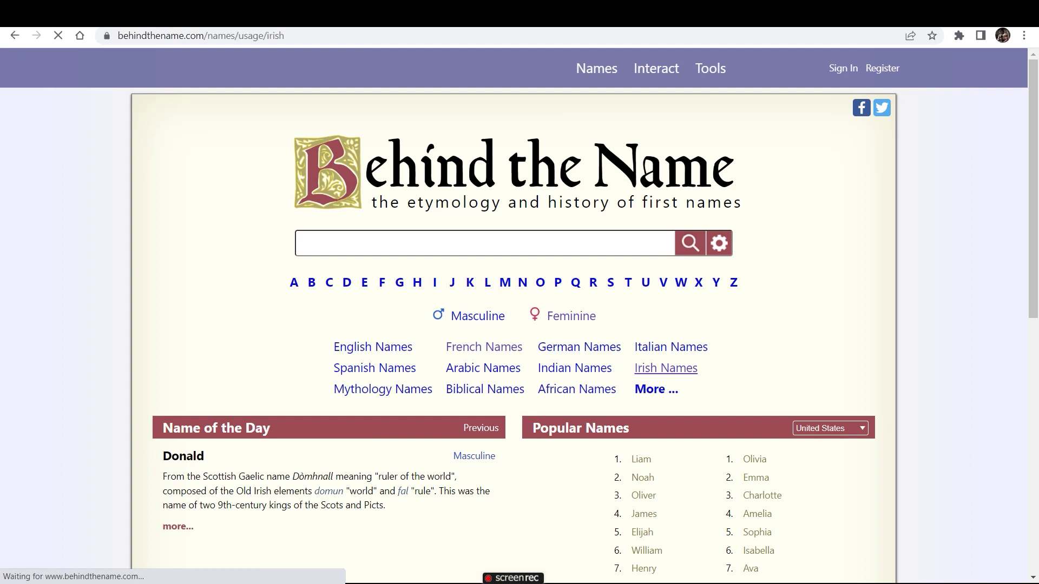
{"action": "left_click", "coordinate": [188, 215]}
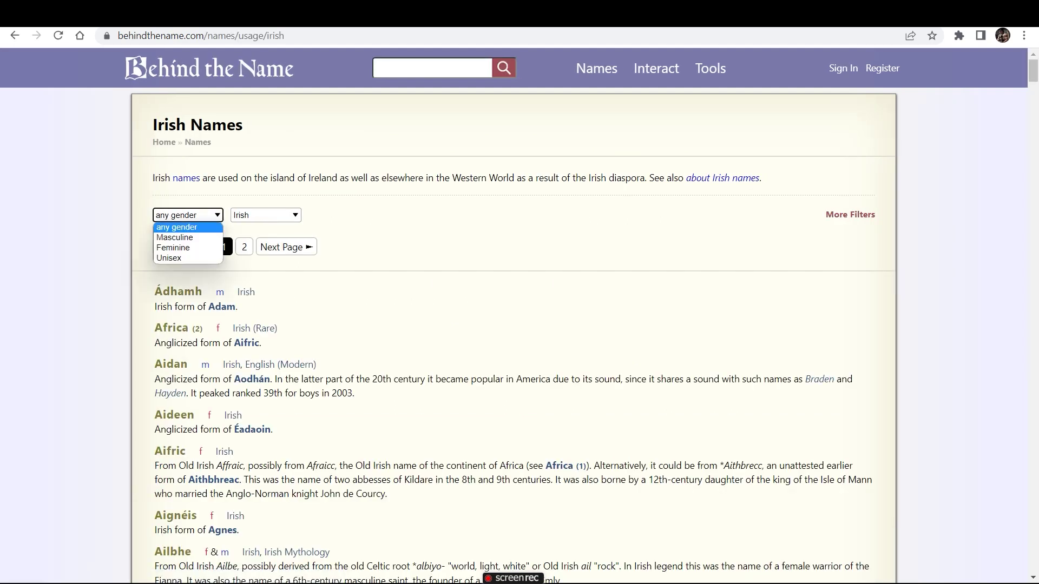
{"action": "key", "text": "Down"}
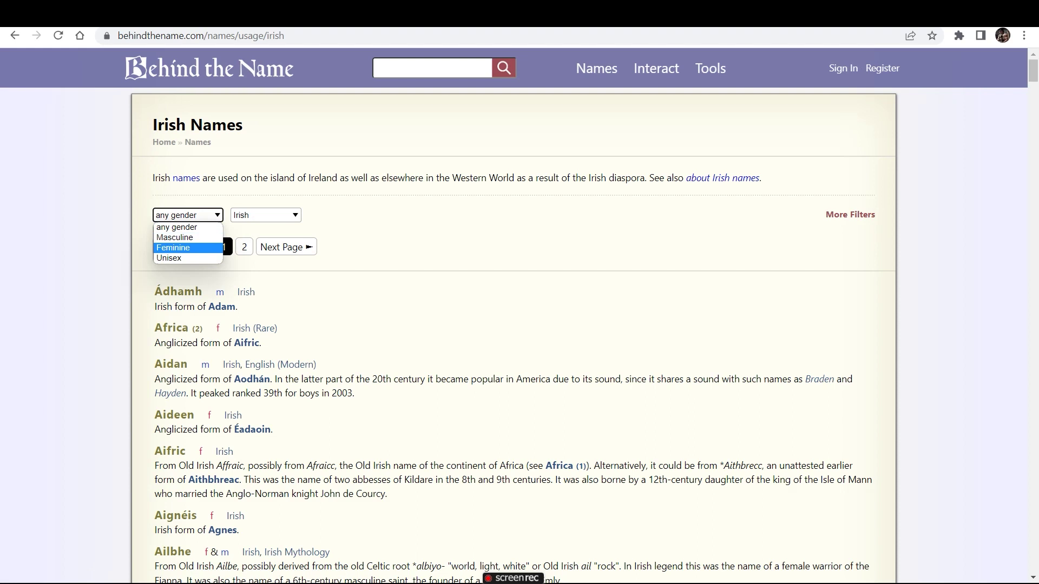
{"action": "key", "text": "Return"}
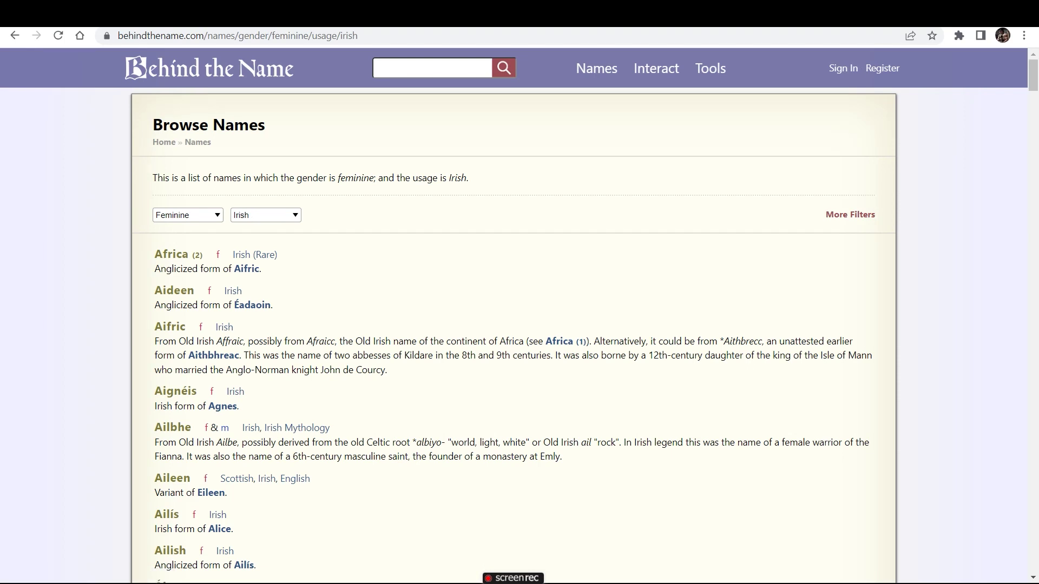
{"action": "left_click_drag", "start_coordinate": [192, 479], "coordinate": [154, 479]}
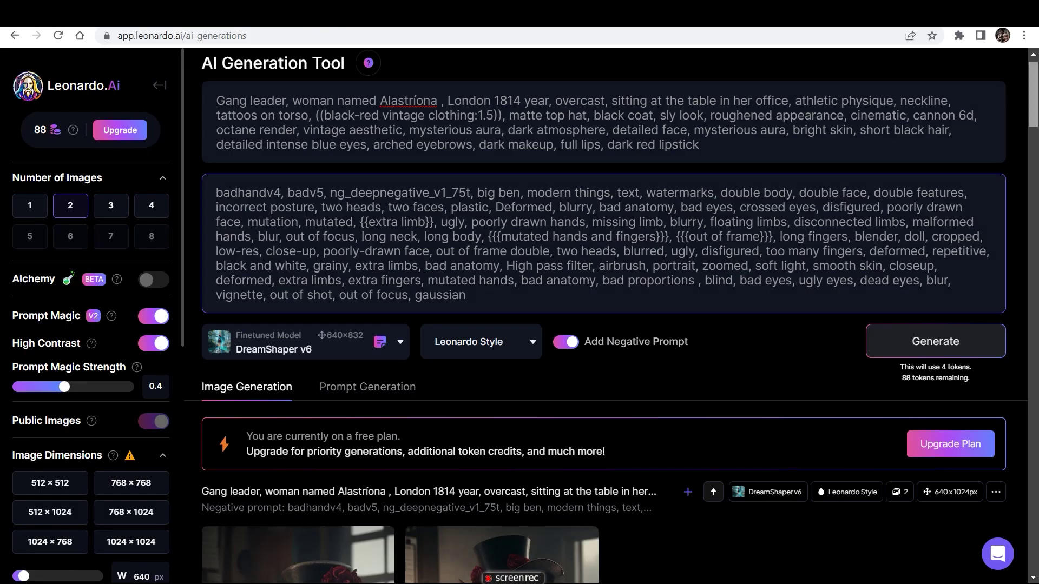
Step: Change the gang leader prompt's scene to "standing in a pub" and generate two new images
{"action": "left_click_drag", "start_coordinate": [1033, 94], "coordinate": [1033, 115]}
{"action": "scroll", "coordinate": [611, 317], "scroll_direction": "down", "scroll_amount": 2}
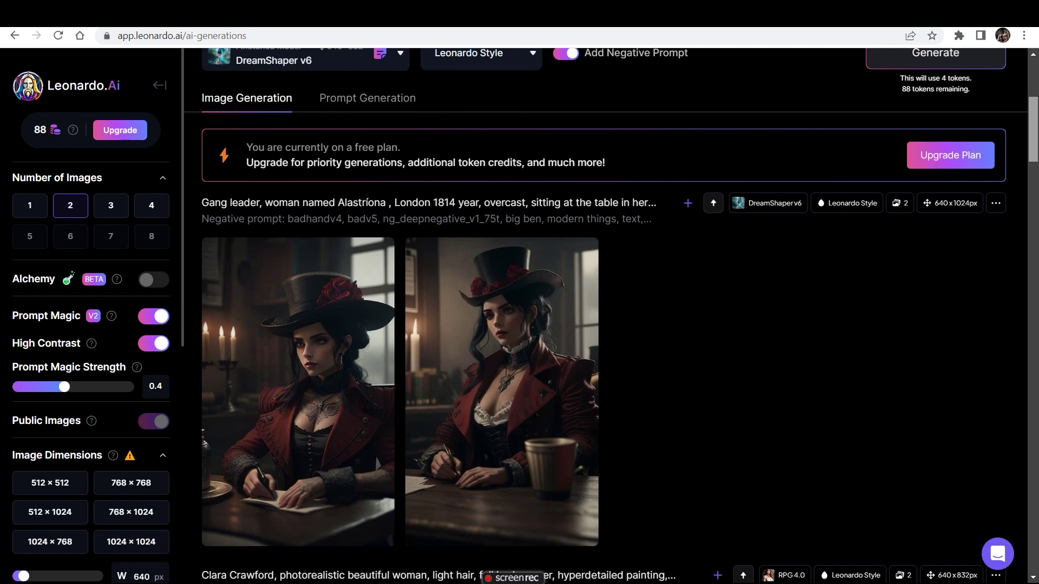
{"action": "scroll", "coordinate": [611, 316], "scroll_direction": "up", "scroll_amount": 4}
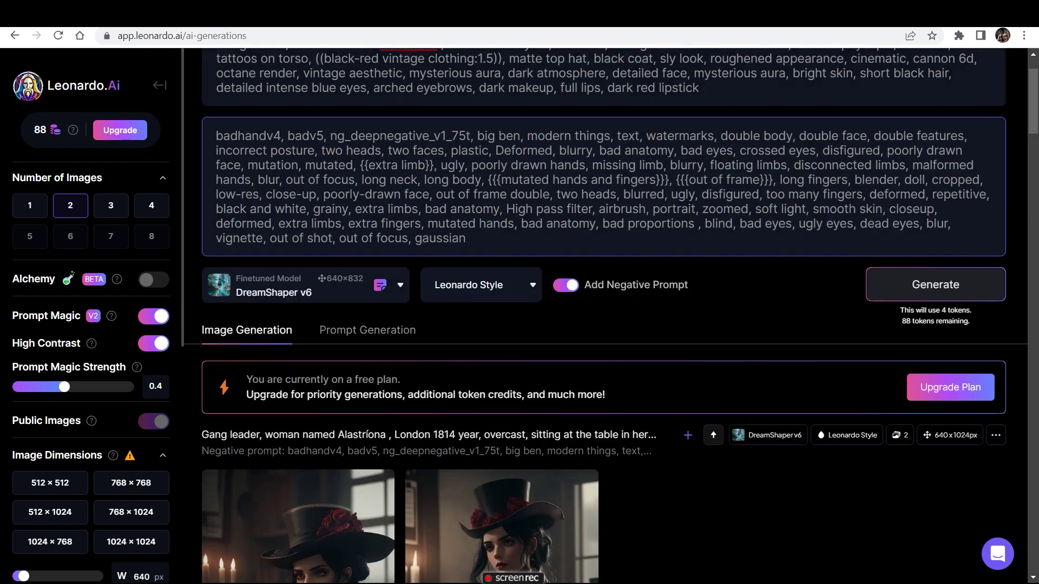
{"action": "scroll", "coordinate": [611, 316], "scroll_direction": "up", "scroll_amount": 2}
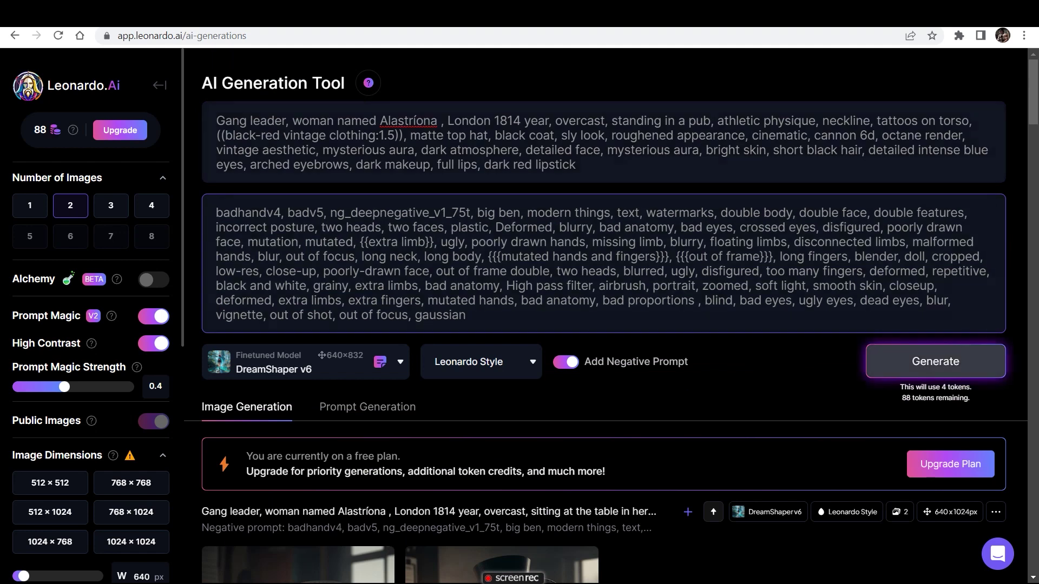
{"action": "left_click", "coordinate": [936, 361]}
{"action": "left_click_drag", "start_coordinate": [1032, 98], "coordinate": [1033, 126]}
{"action": "scroll", "coordinate": [603, 316], "scroll_direction": "down", "scroll_amount": 7}
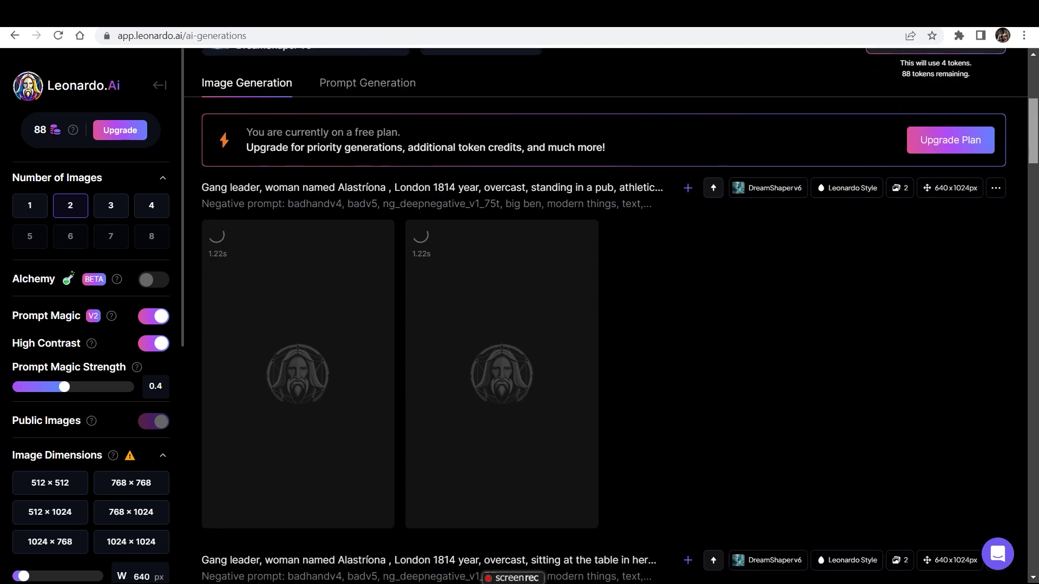
Step: Compare the character's face and look between the pub images and the earlier images at the office table
{"action": "scroll", "coordinate": [603, 316], "scroll_direction": "up", "scroll_amount": 6}
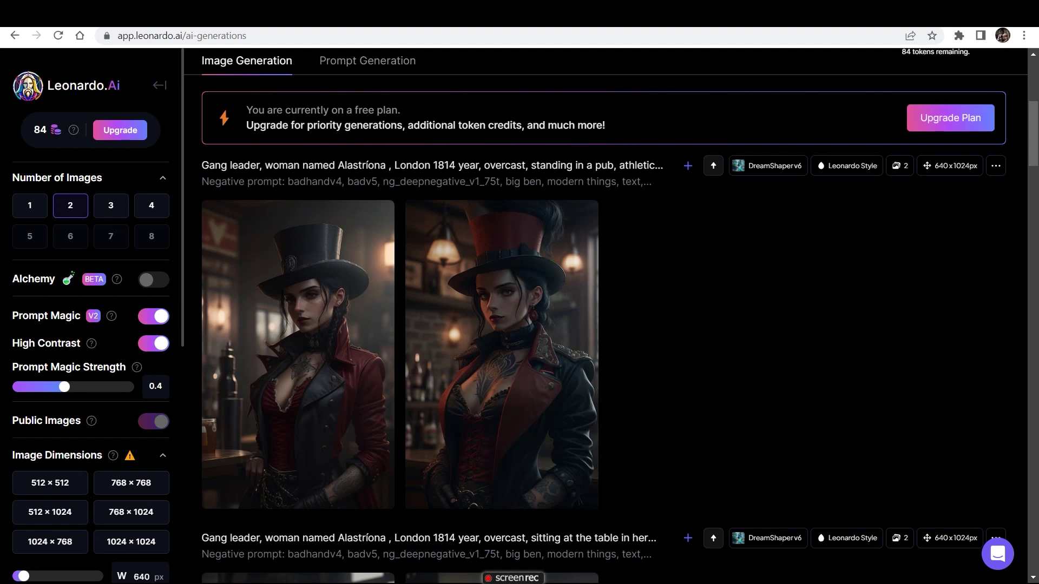
{"action": "scroll", "coordinate": [604, 315], "scroll_direction": "down", "scroll_amount": 3}
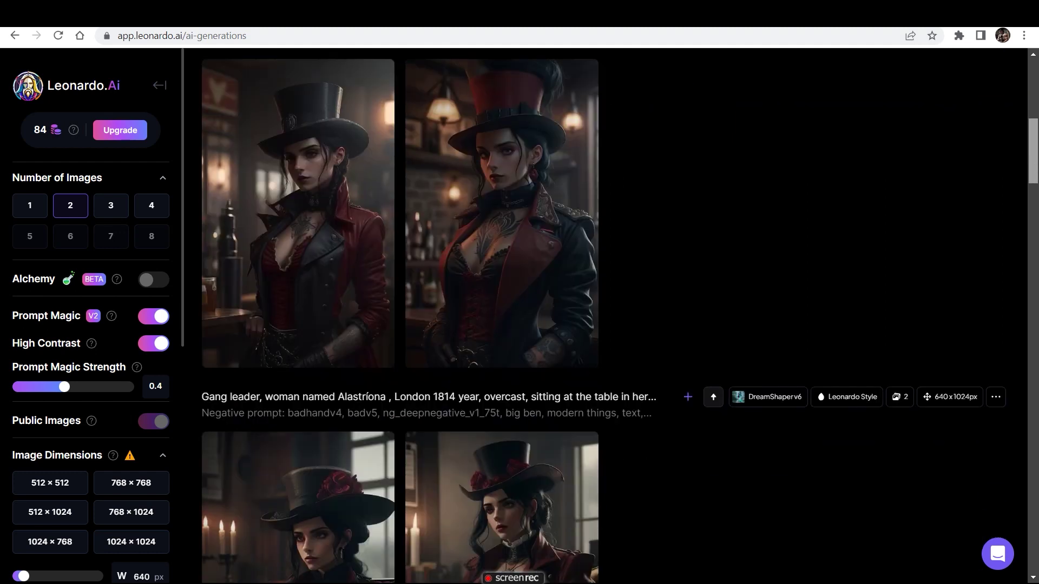
{"action": "scroll", "coordinate": [604, 315], "scroll_direction": "down", "scroll_amount": 3}
{"action": "scroll", "coordinate": [603, 316], "scroll_direction": "up", "scroll_amount": 3}
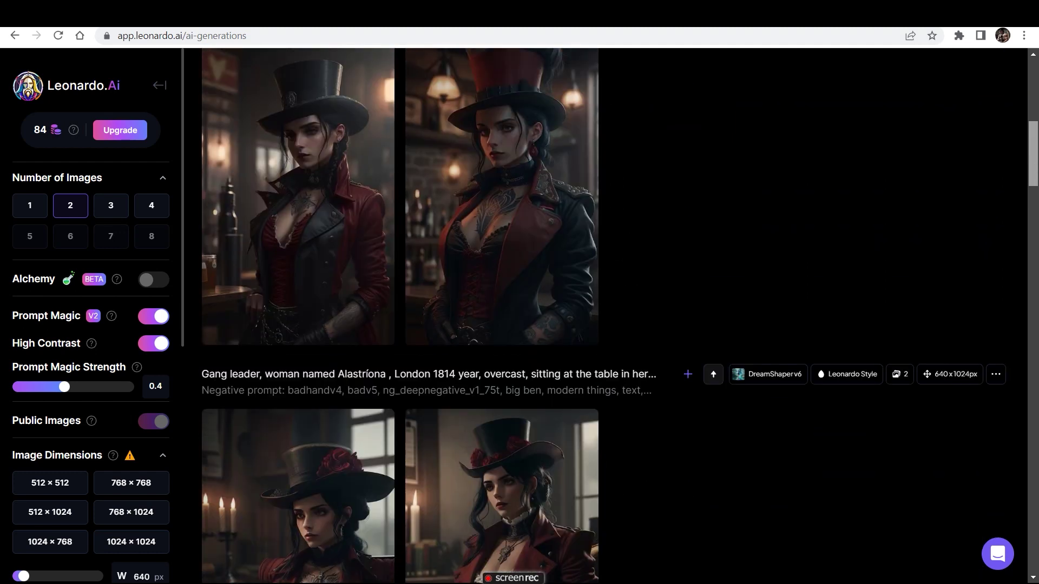
{"action": "scroll", "coordinate": [603, 315], "scroll_direction": "down", "scroll_amount": 6}
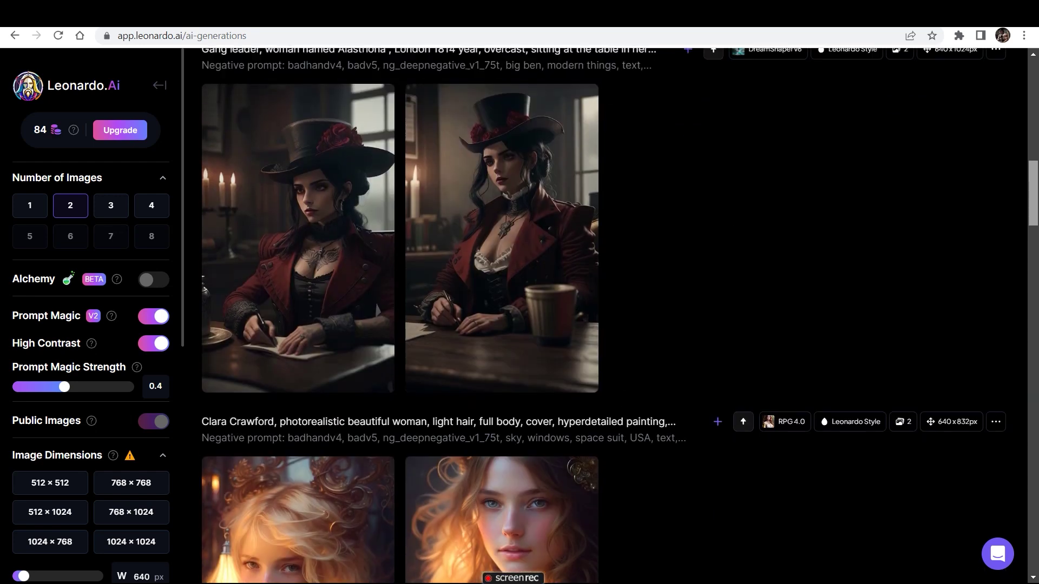
{"action": "scroll", "coordinate": [604, 315], "scroll_direction": "up", "scroll_amount": 6}
{"action": "scroll", "coordinate": [604, 316], "scroll_direction": "up", "scroll_amount": 7}
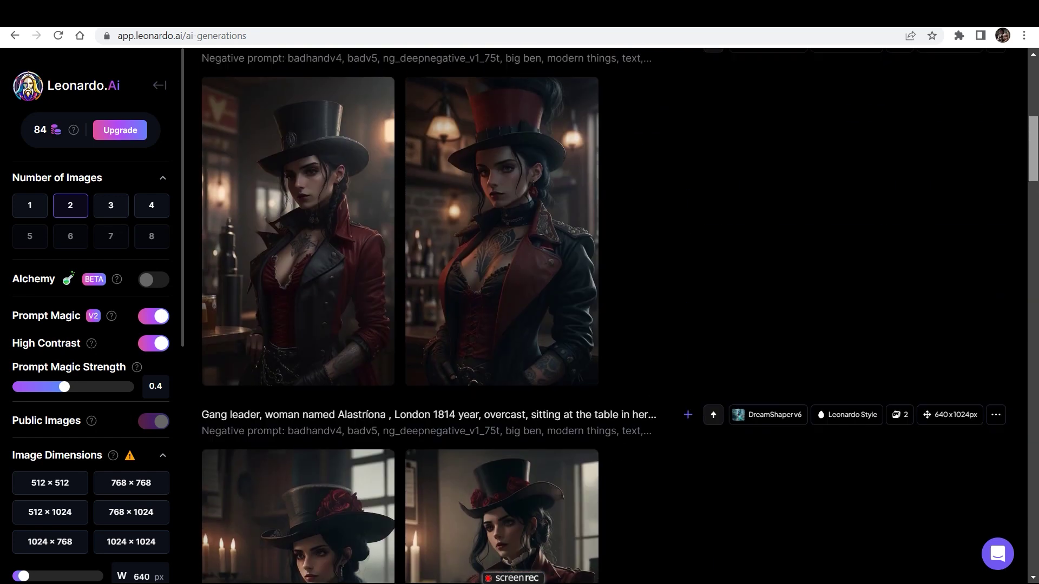
{"action": "scroll", "coordinate": [603, 316], "scroll_direction": "down", "scroll_amount": 4}
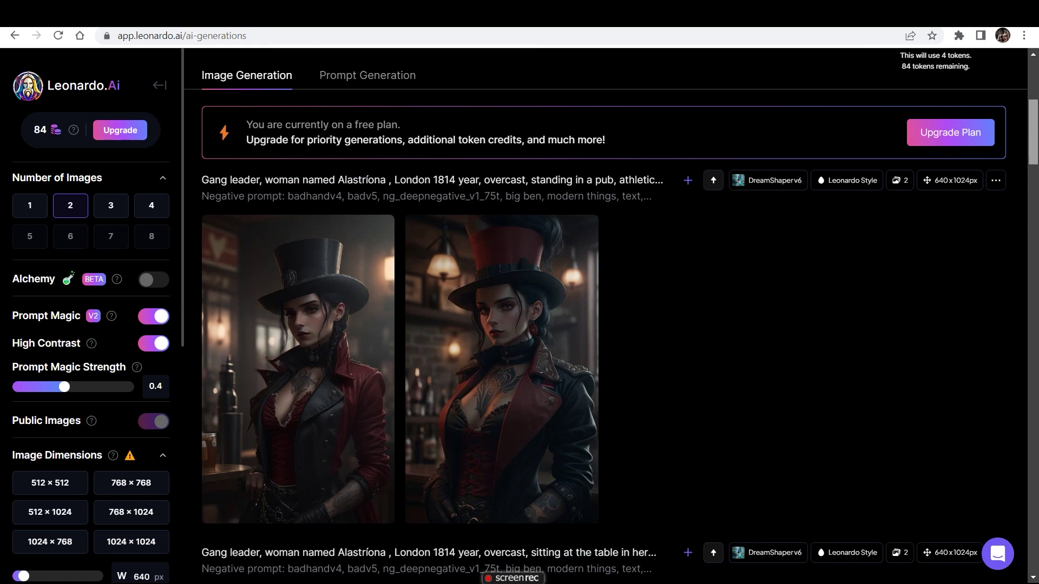
{"action": "scroll", "coordinate": [603, 315], "scroll_direction": "down", "scroll_amount": 9}
Step: Change the prompt's scene to "standing in london street" and the clothing to "black-blue vintage clothing:1.5"
{"action": "scroll", "coordinate": [603, 315], "scroll_direction": "up", "scroll_amount": 12}
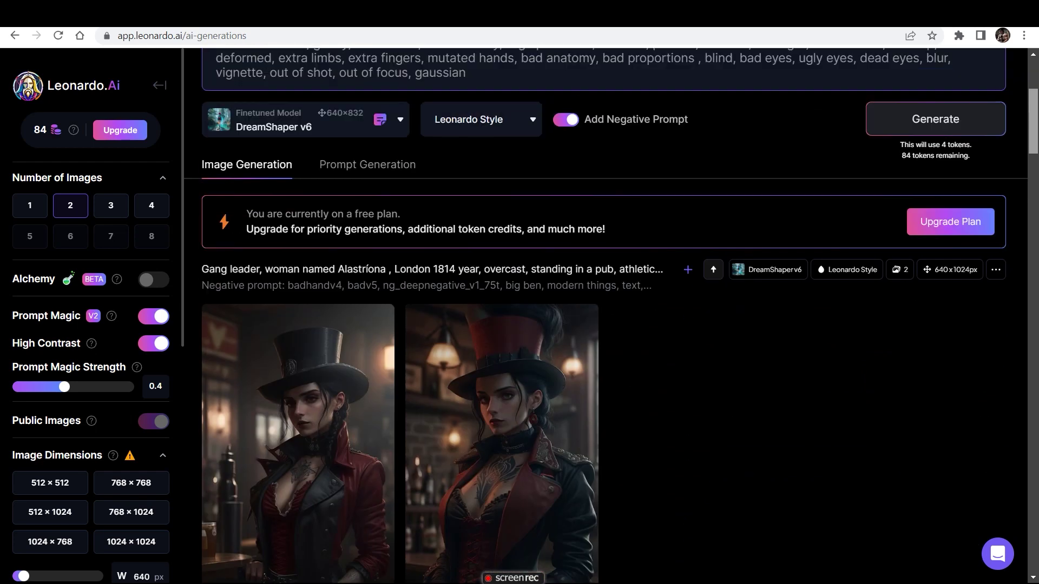
{"action": "scroll", "coordinate": [604, 315], "scroll_direction": "up", "scroll_amount": 1}
{"action": "scroll", "coordinate": [604, 316], "scroll_direction": "up", "scroll_amount": 2}
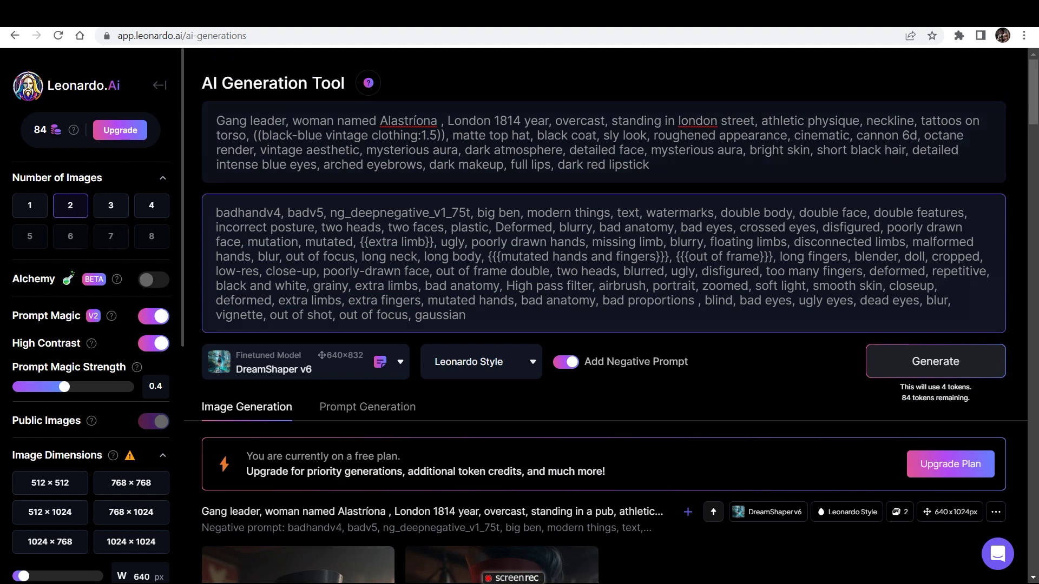
Step: Generate two images from the London street prompt and compare the character with the earlier pub images
{"action": "left_click", "coordinate": [935, 361]}
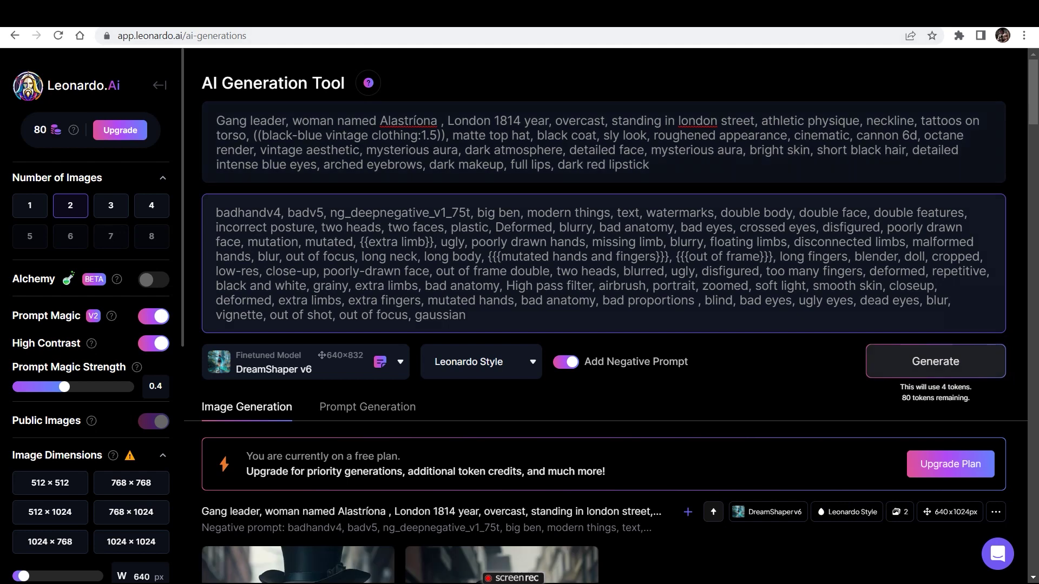
{"action": "scroll", "coordinate": [603, 315], "scroll_direction": "down", "scroll_amount": 8}
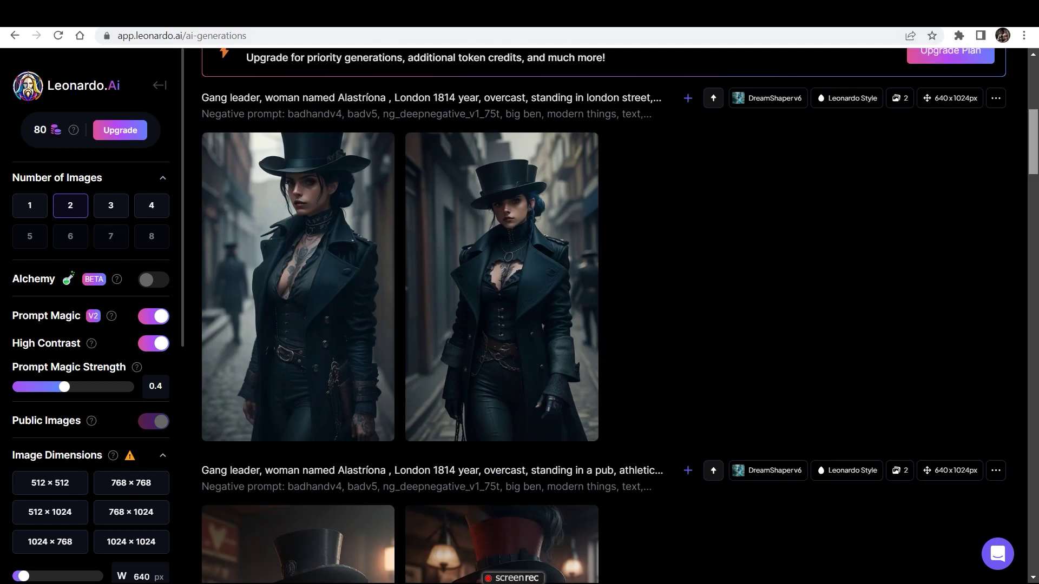
{"action": "scroll", "coordinate": [615, 315], "scroll_direction": "down", "scroll_amount": 3}
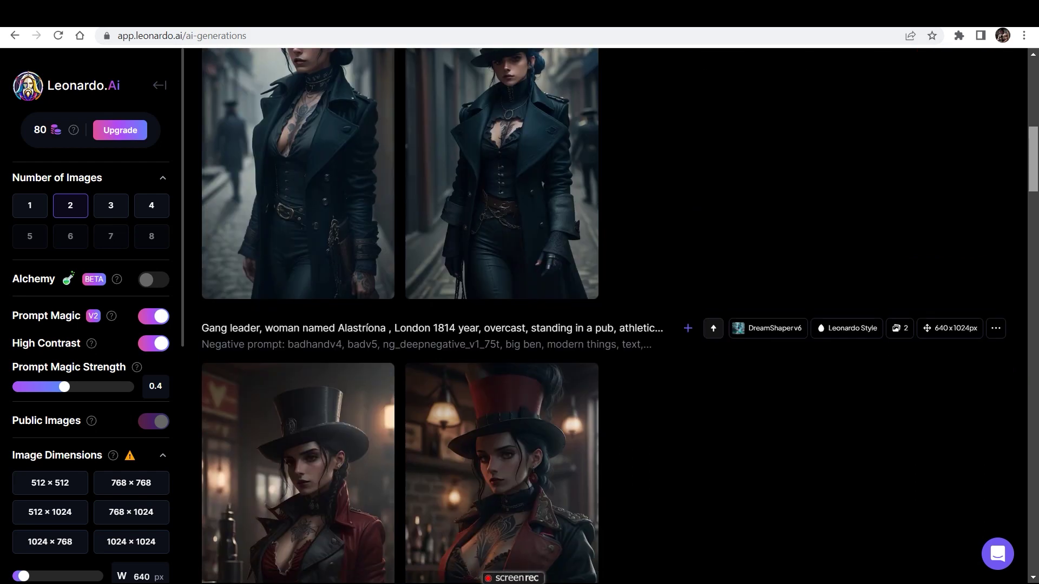
{"action": "scroll", "coordinate": [614, 315], "scroll_direction": "up", "scroll_amount": 10}
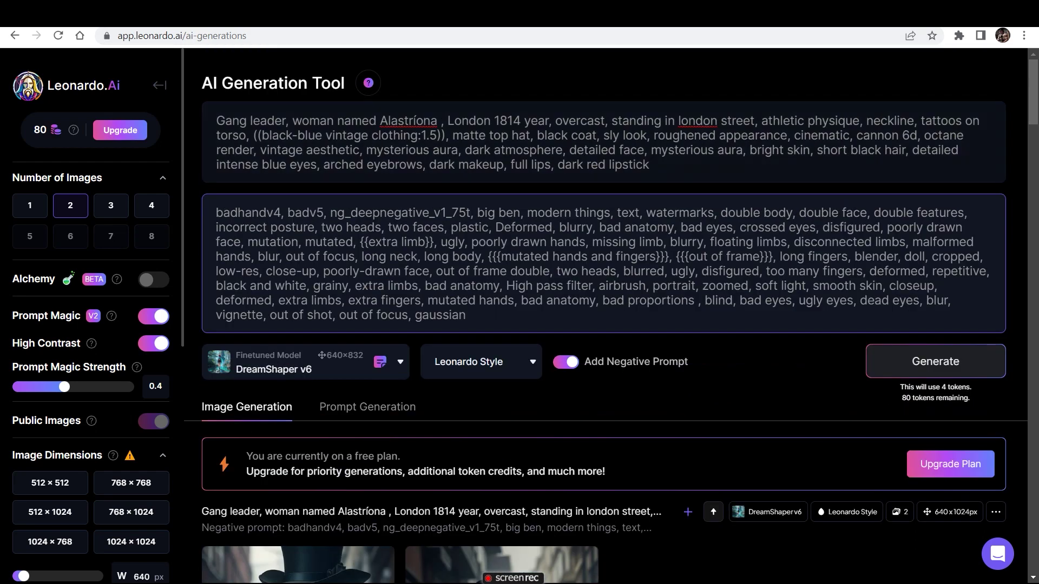
{"action": "scroll", "coordinate": [615, 316], "scroll_direction": "down", "scroll_amount": 11}
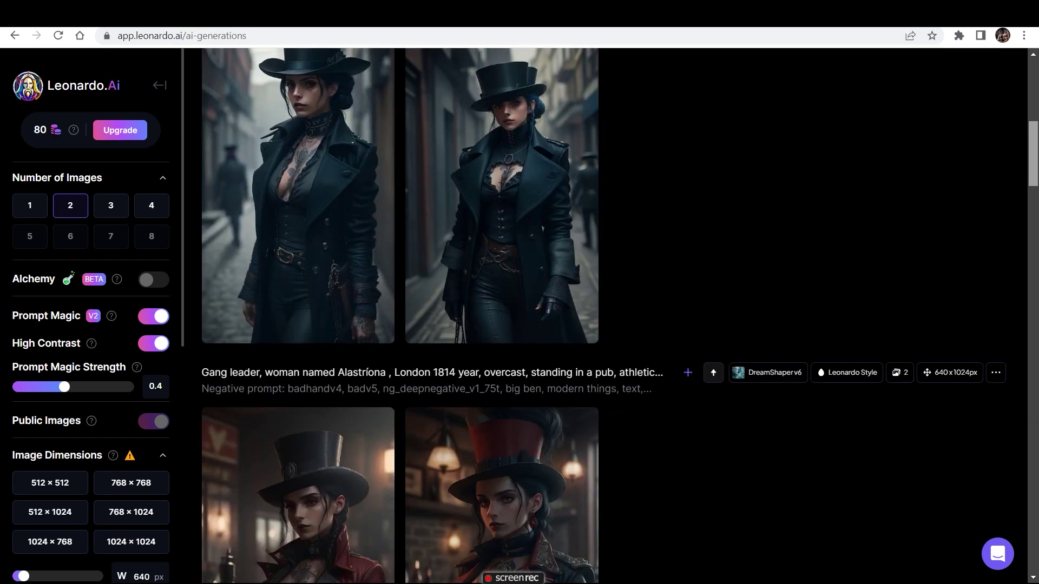
{"action": "scroll", "coordinate": [615, 315], "scroll_direction": "up", "scroll_amount": 5}
{"action": "scroll", "coordinate": [614, 315], "scroll_direction": "down", "scroll_amount": 3}
{"action": "scroll", "coordinate": [614, 315], "scroll_direction": "down", "scroll_amount": 10}
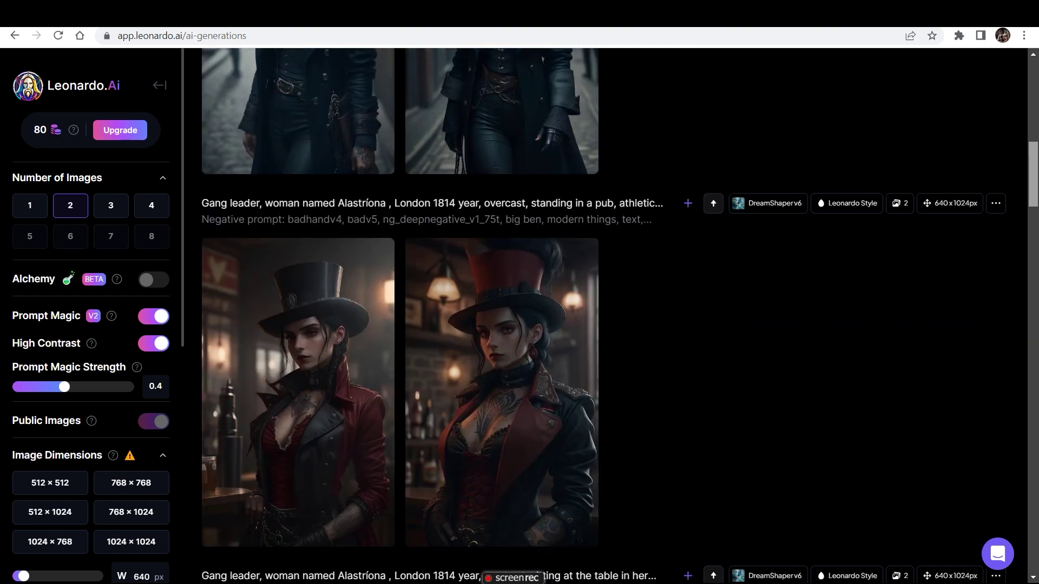
Step: Change the prompt's scene to "standing in a futuristic city" and generate two new images
{"action": "scroll", "coordinate": [614, 316], "scroll_direction": "up", "scroll_amount": 12}
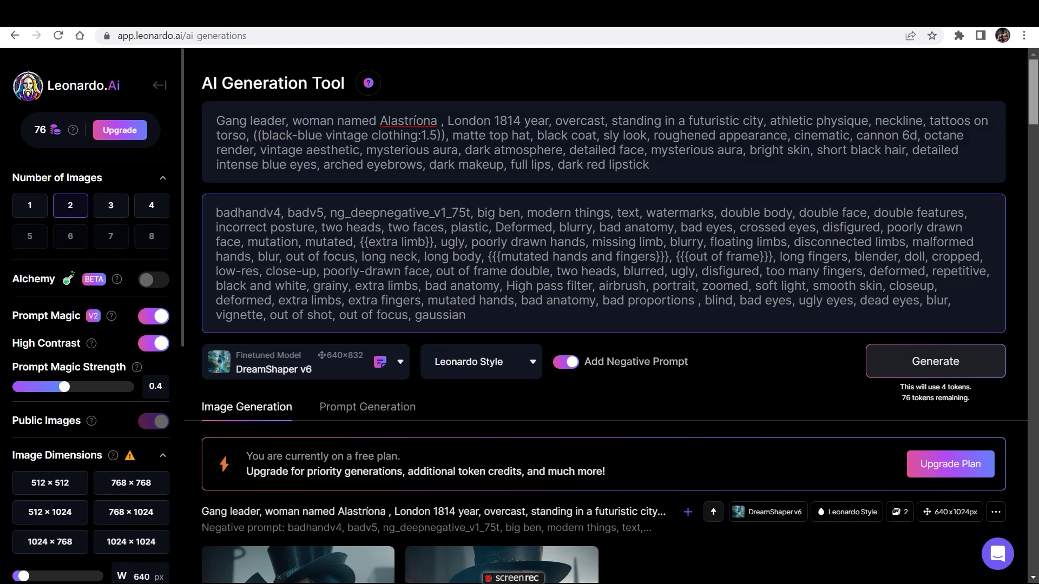
Step: Compare the character's face and clothing in the futuristic city images with the London street, pub and office table images
{"action": "scroll", "coordinate": [606, 316], "scroll_direction": "down", "scroll_amount": 7}
{"action": "scroll", "coordinate": [606, 316], "scroll_direction": "down", "scroll_amount": 9}
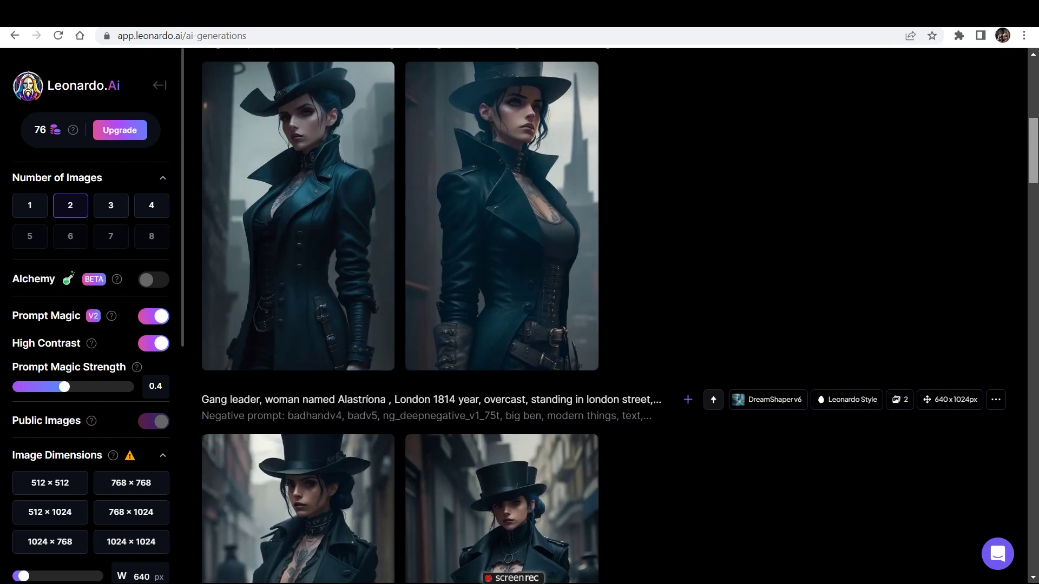
{"action": "scroll", "coordinate": [409, 315], "scroll_direction": "down", "scroll_amount": 4}
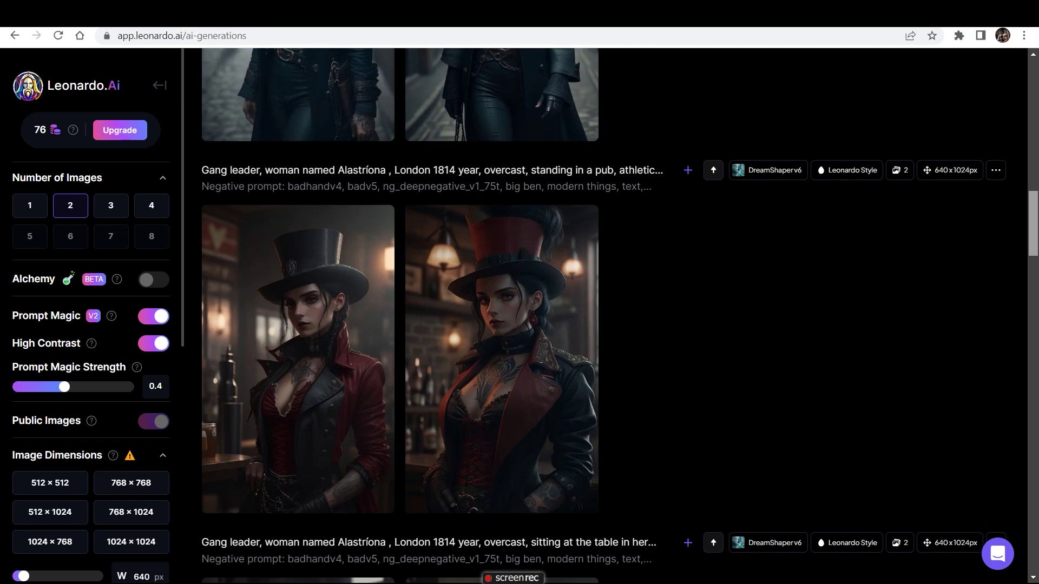
{"action": "scroll", "coordinate": [409, 315], "scroll_direction": "down", "scroll_amount": 7}
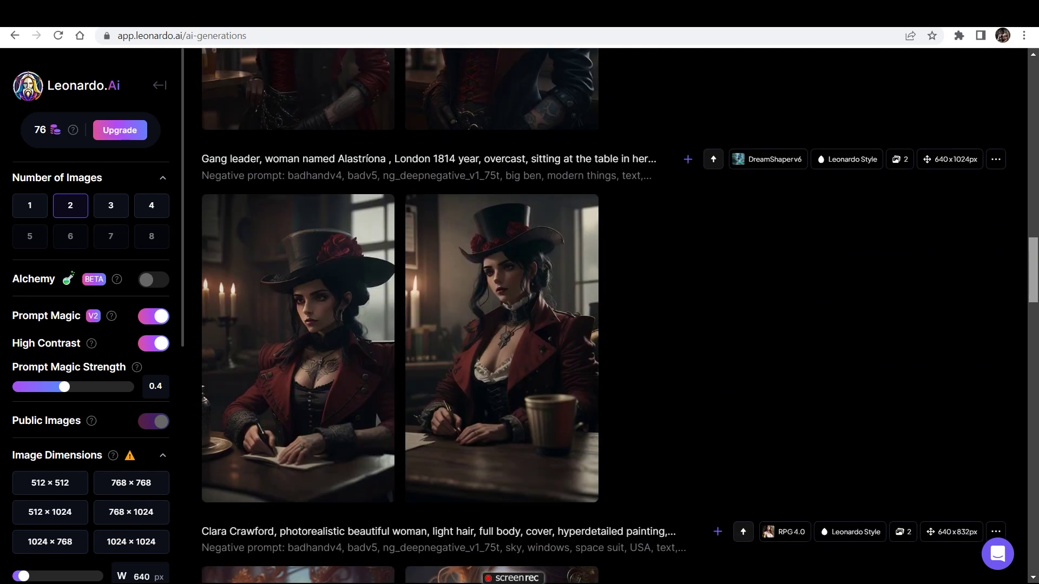
{"action": "scroll", "coordinate": [620, 315], "scroll_direction": "up", "scroll_amount": 20}
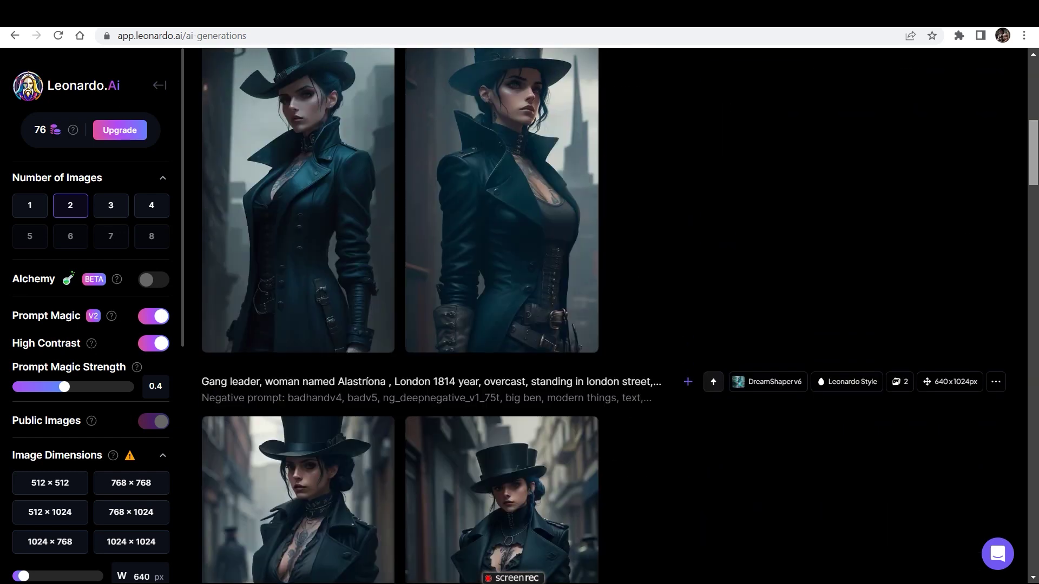
{"action": "scroll", "coordinate": [620, 316], "scroll_direction": "down", "scroll_amount": 14}
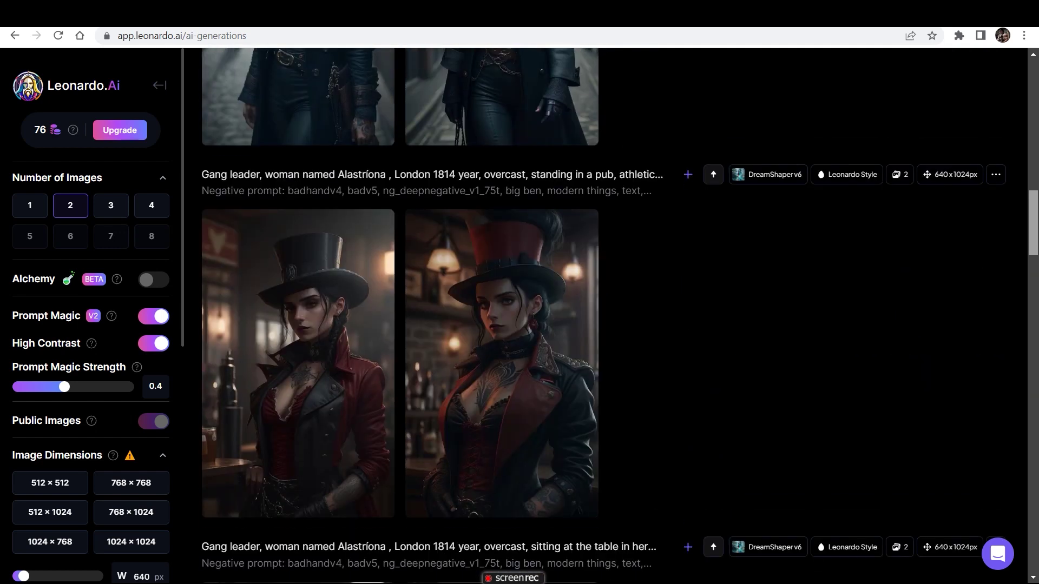
{"action": "scroll", "coordinate": [409, 315], "scroll_direction": "down", "scroll_amount": 5}
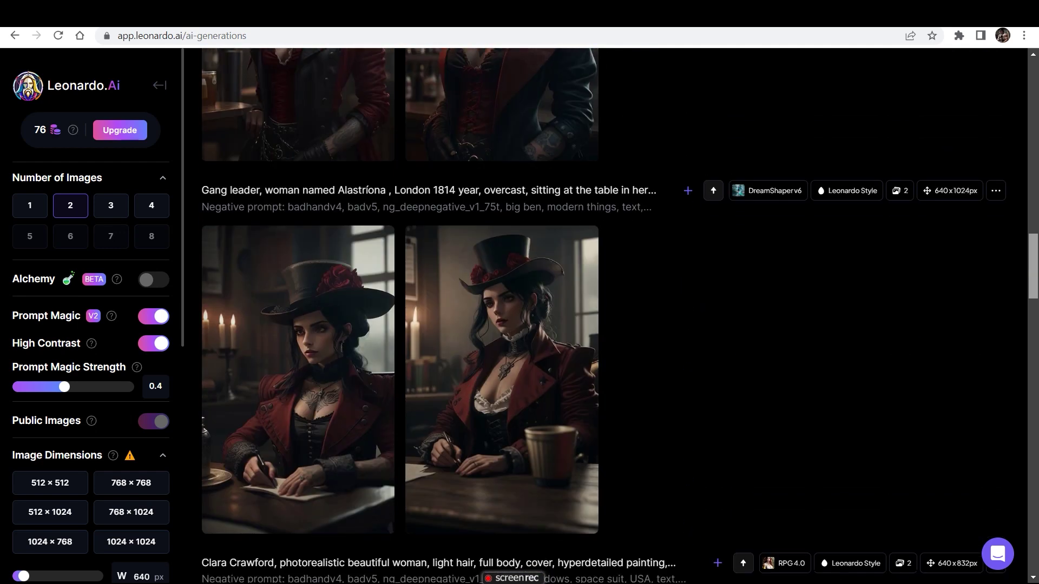
{"action": "scroll", "coordinate": [606, 316], "scroll_direction": "up", "scroll_amount": 20}
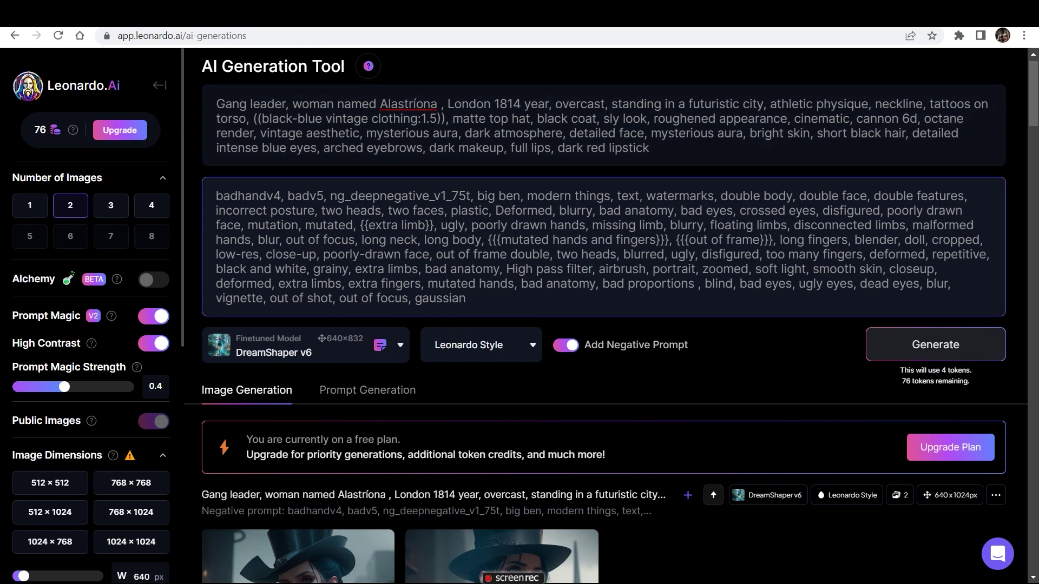
Step: Upload the full-body portrait DreamShaper_v6_full_body_potrait_of_a_photorealistic_beautiful_1.jpg from Downloads as the image prompt
{"action": "scroll", "coordinate": [604, 315], "scroll_direction": "down", "scroll_amount": 6}
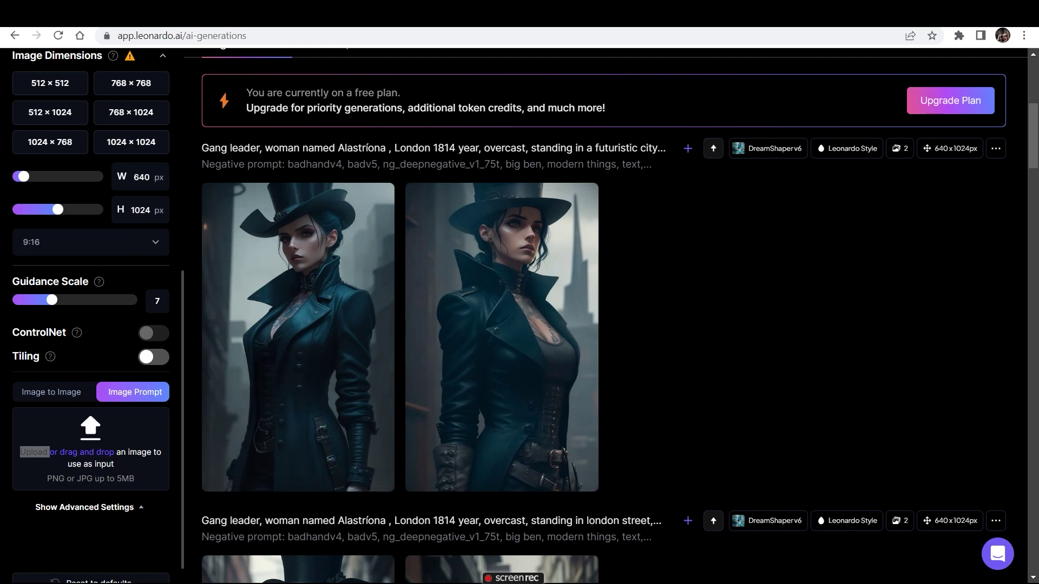
{"action": "left_click_drag", "start_coordinate": [193, 325], "coordinate": [130, 320]}
{"action": "left_click", "coordinate": [91, 450]}
{"action": "double_click", "coordinate": [167, 281]}
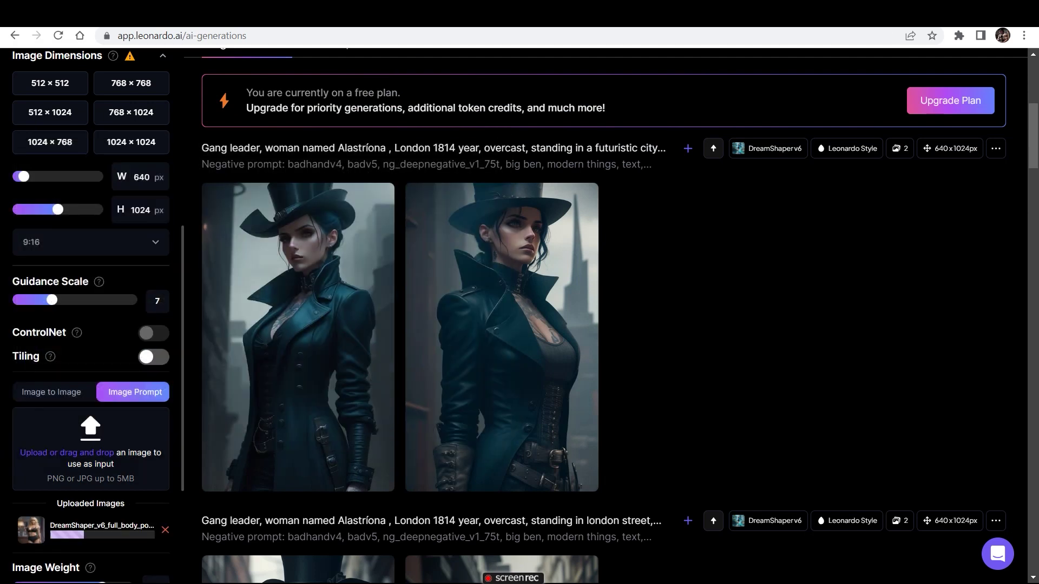
Step: Set the image weight to 0.75 and the guidance scale to 13
{"action": "scroll", "coordinate": [91, 314], "scroll_direction": "down", "scroll_amount": 2}
{"action": "left_click_drag", "start_coordinate": [102, 467], "coordinate": [87, 467]}
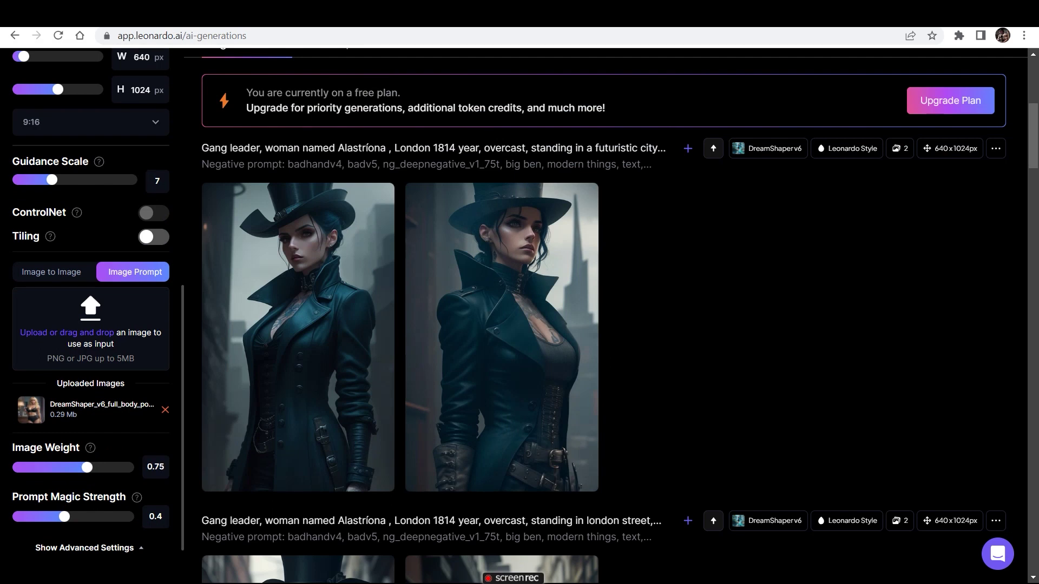
{"action": "left_click_drag", "start_coordinate": [51, 180], "coordinate": [91, 180]}
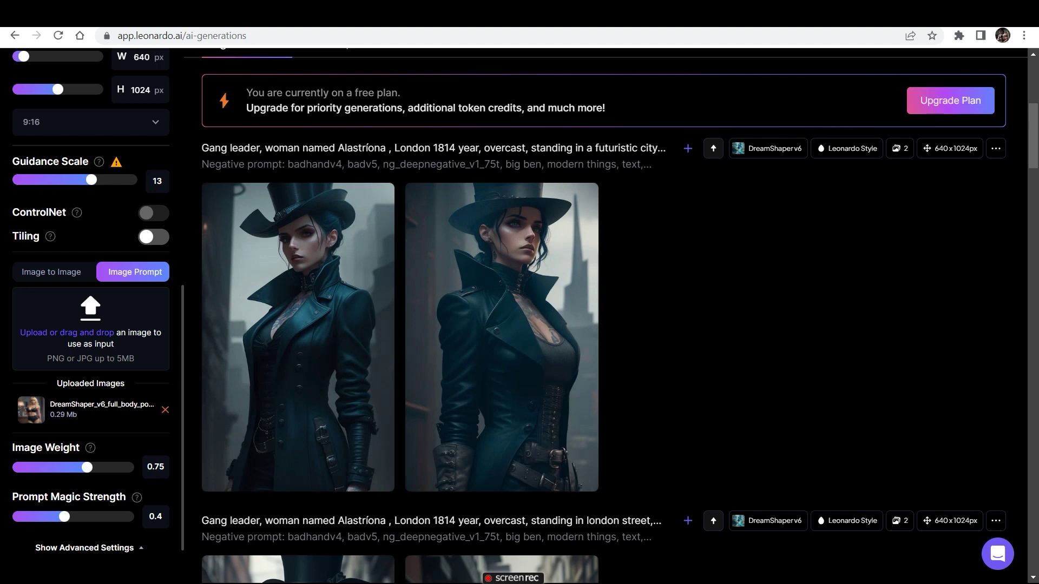
{"action": "scroll", "coordinate": [91, 317], "scroll_direction": "up", "scroll_amount": 5}
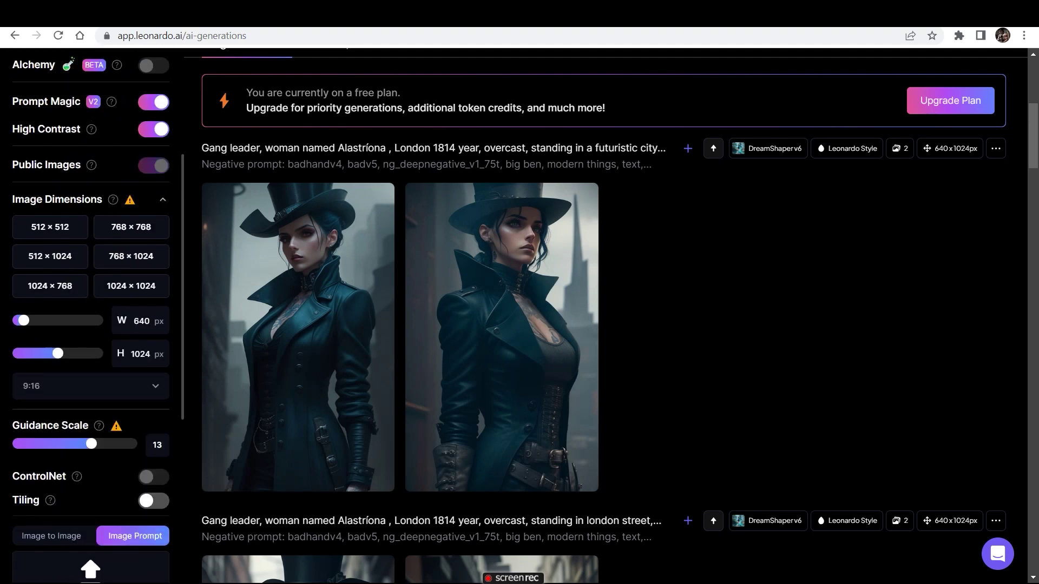
{"action": "scroll", "coordinate": [90, 316], "scroll_direction": "down", "scroll_amount": 5}
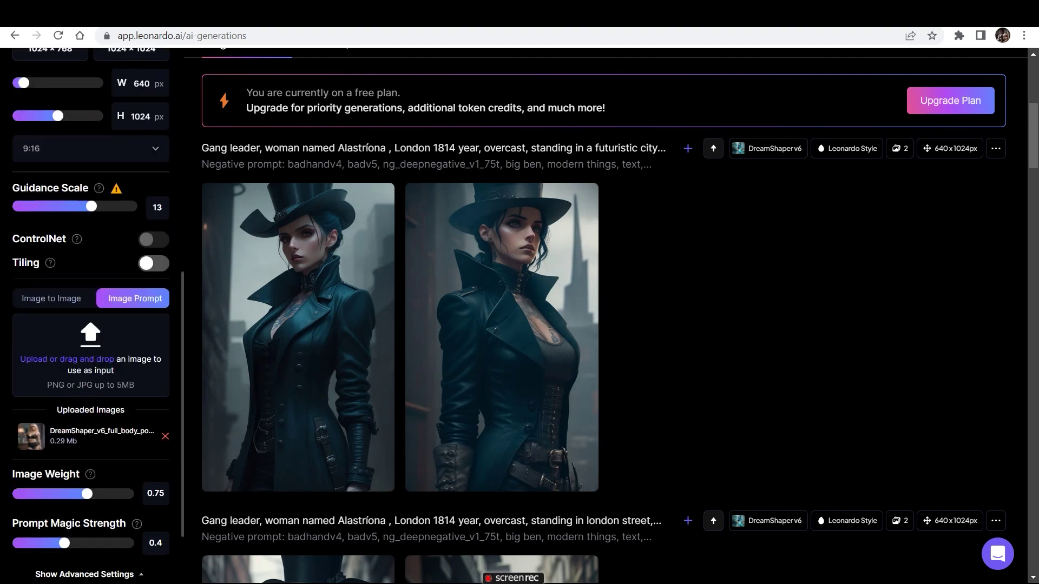
Step: Generate two futuristic city images using the uploaded full-body portrait as the image prompt
{"action": "left_click_drag", "start_coordinate": [1033, 135], "coordinate": [1032, 112]}
{"action": "left_click", "coordinate": [935, 195]}
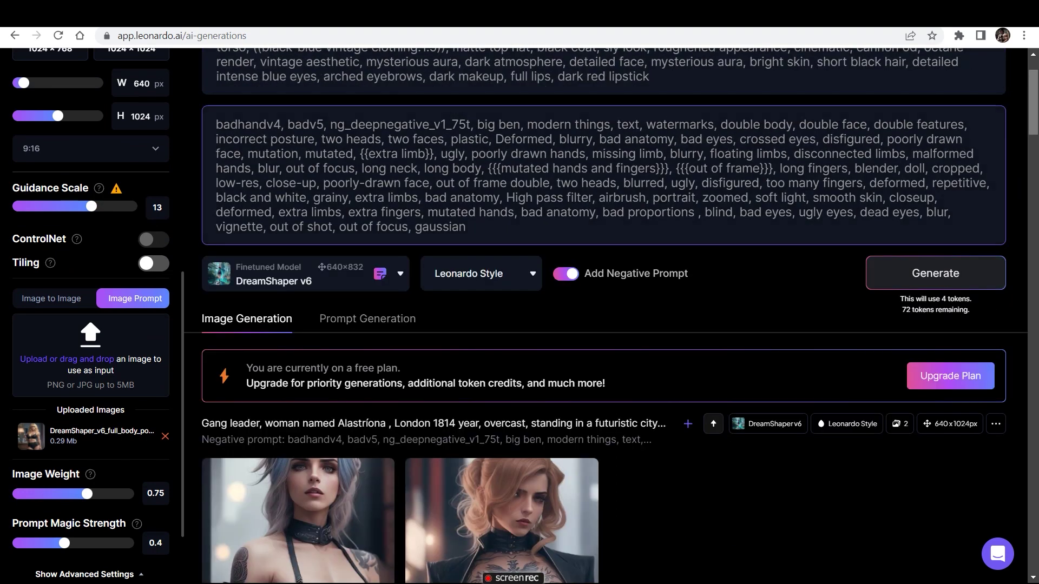
{"action": "scroll", "coordinate": [611, 316], "scroll_direction": "down", "scroll_amount": 6}
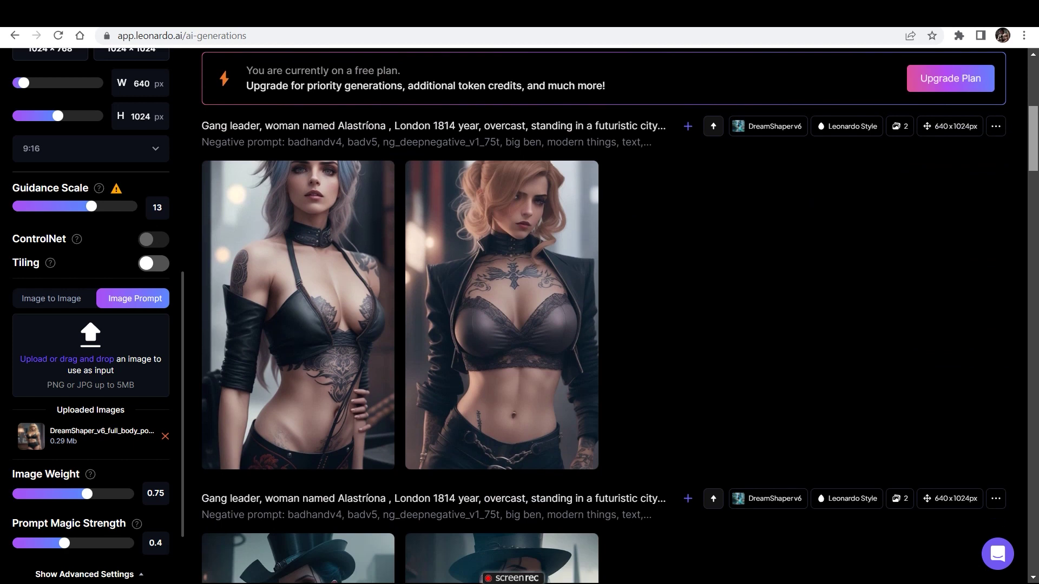
Step: Examine the face, hair, pose and outfit in the two image-prompted results against the prompt and the earlier futuristic city images
{"action": "mouse_move", "coordinate": [297, 271]}
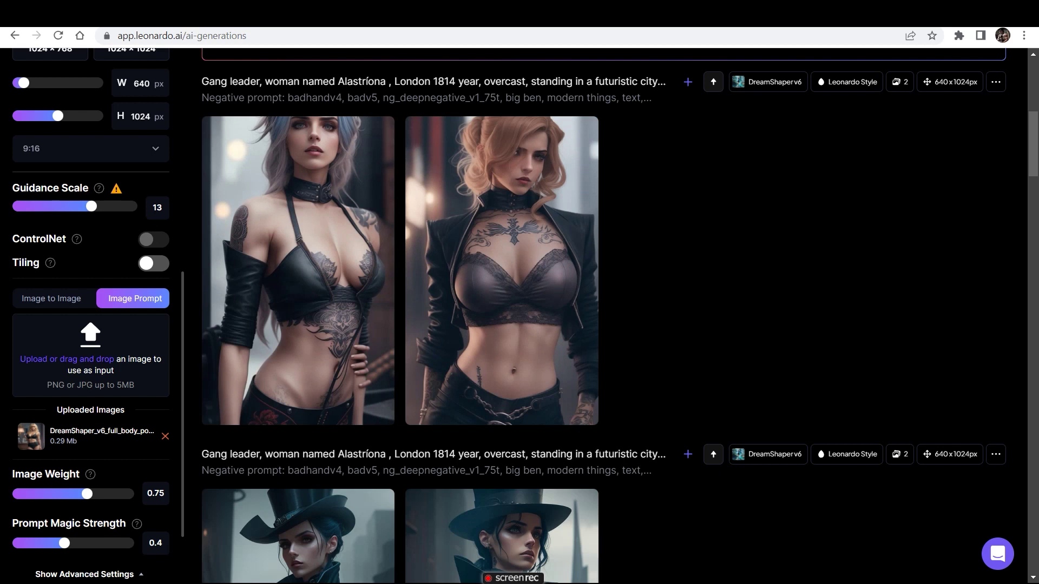
{"action": "mouse_move", "coordinate": [501, 270]}
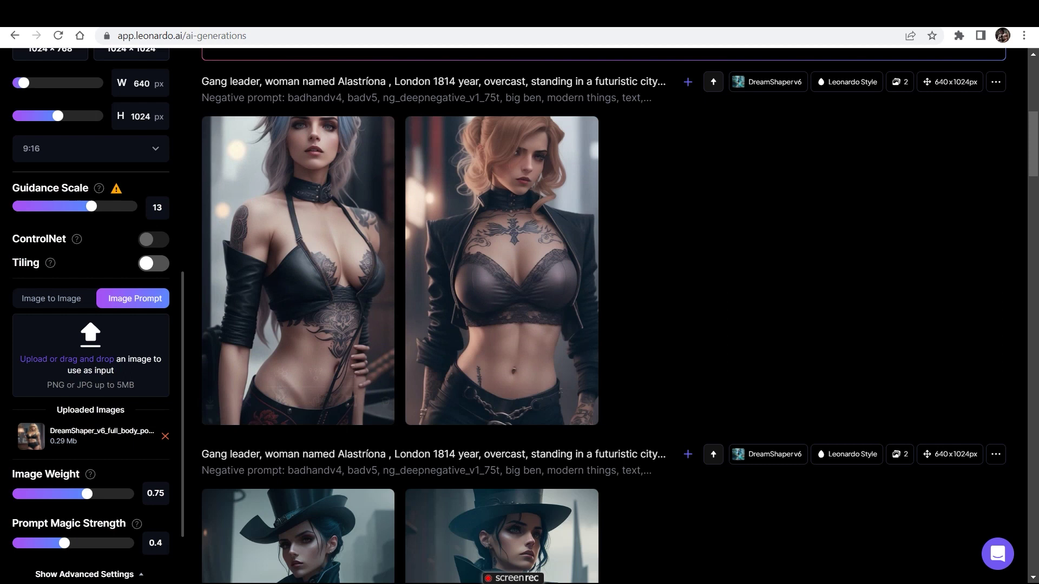
{"action": "mouse_move", "coordinate": [1032, 144]}
{"action": "left_mouse_down"}
{"action": "mouse_move", "coordinate": [1033, 112]}
{"action": "mouse_move", "coordinate": [1033, 134]}
{"action": "left_mouse_up"}
{"action": "mouse_move", "coordinate": [298, 352]}
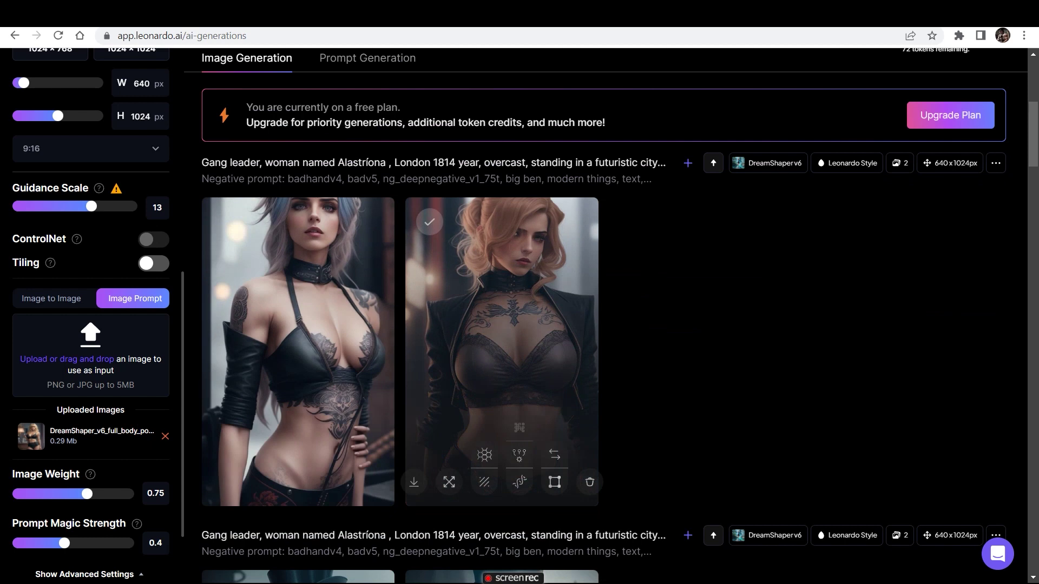
{"action": "scroll", "coordinate": [502, 352], "scroll_direction": "up", "scroll_amount": 5}
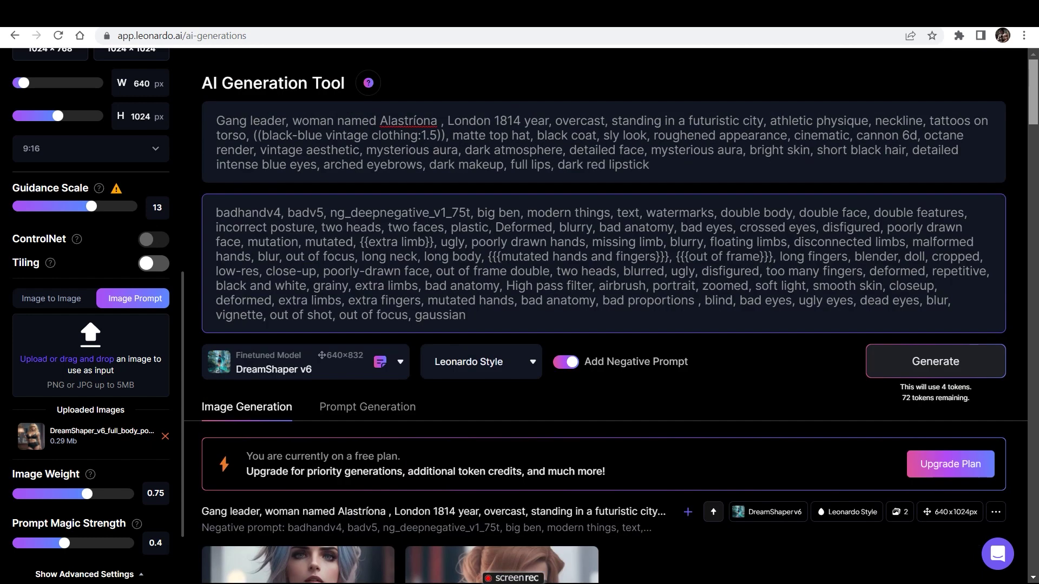
{"action": "scroll", "coordinate": [502, 352], "scroll_direction": "down", "scroll_amount": 2}
{"action": "scroll", "coordinate": [501, 352], "scroll_direction": "down", "scroll_amount": 5}
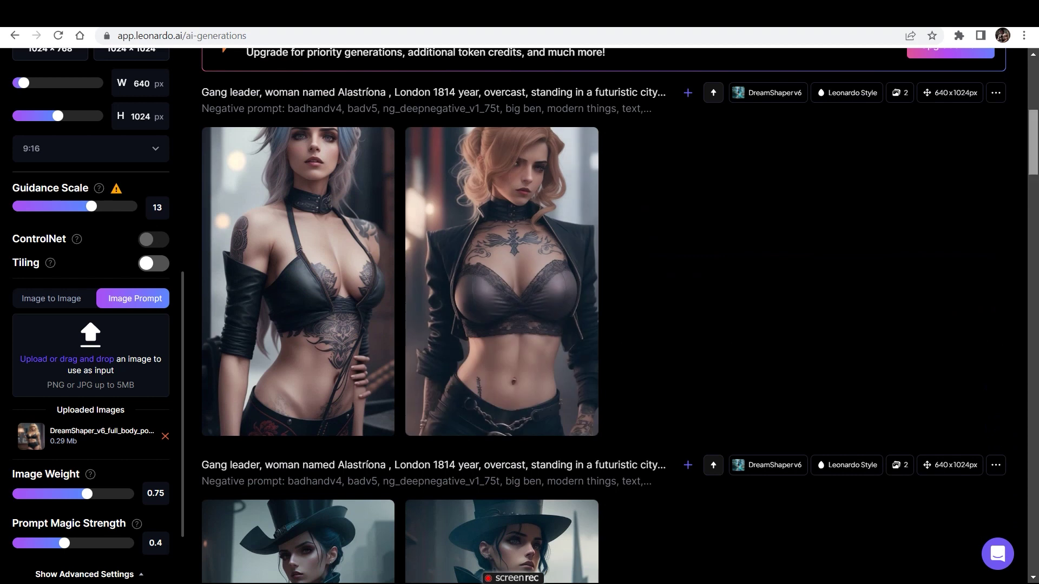
{"action": "scroll", "coordinate": [501, 352], "scroll_direction": "down", "scroll_amount": 4}
{"action": "scroll", "coordinate": [502, 351], "scroll_direction": "up", "scroll_amount": 3}
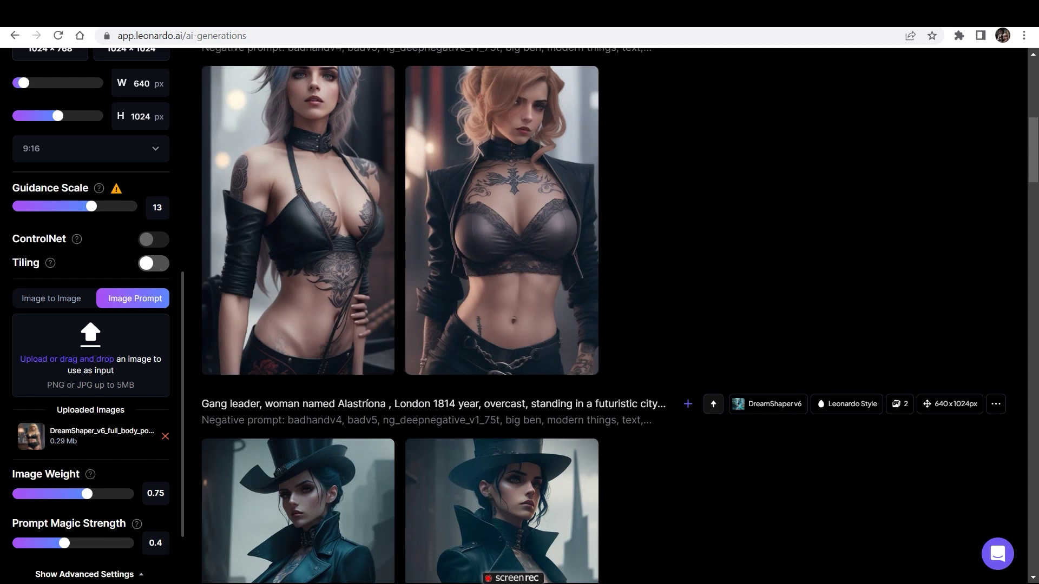
Step: Replace the image prompt with the Default_UPSCALED head-to-feet, far-view character image from Downloads
{"action": "left_click", "coordinate": [35, 358]}
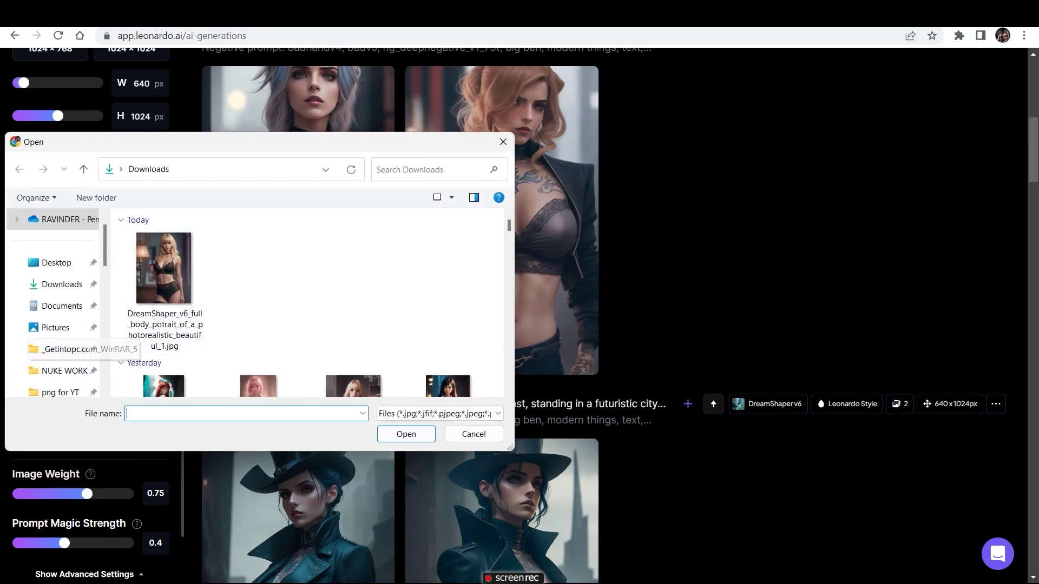
{"action": "scroll", "coordinate": [308, 303], "scroll_direction": "down", "scroll_amount": 5}
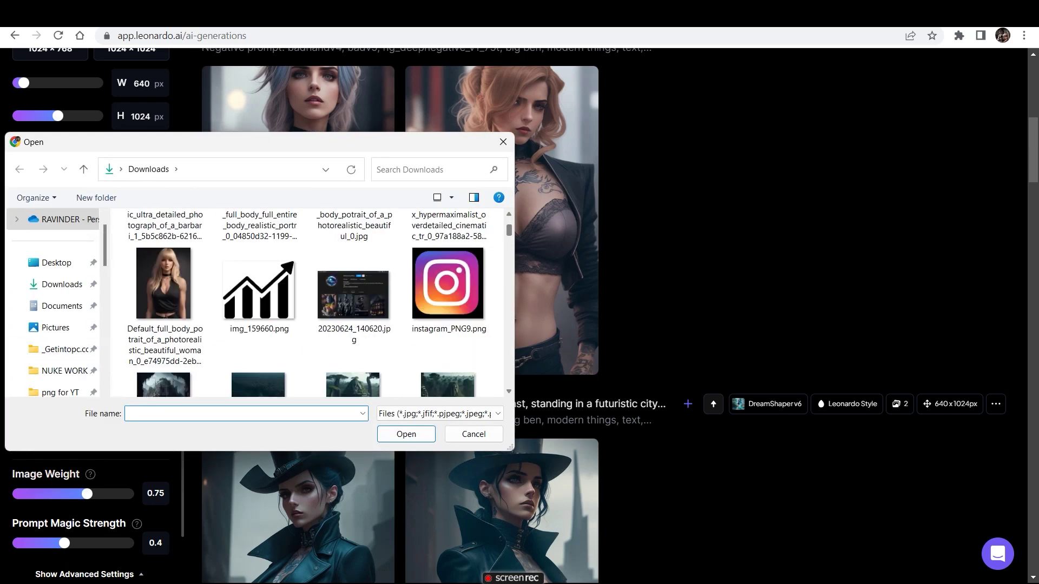
{"action": "scroll", "coordinate": [306, 303], "scroll_direction": "down", "scroll_amount": 2}
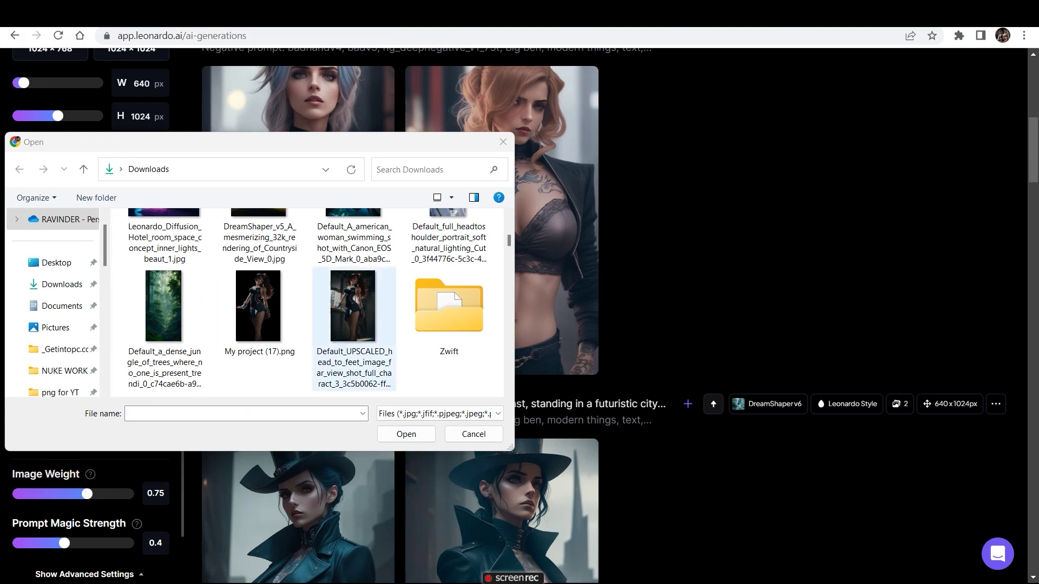
{"action": "double_click", "coordinate": [352, 314]}
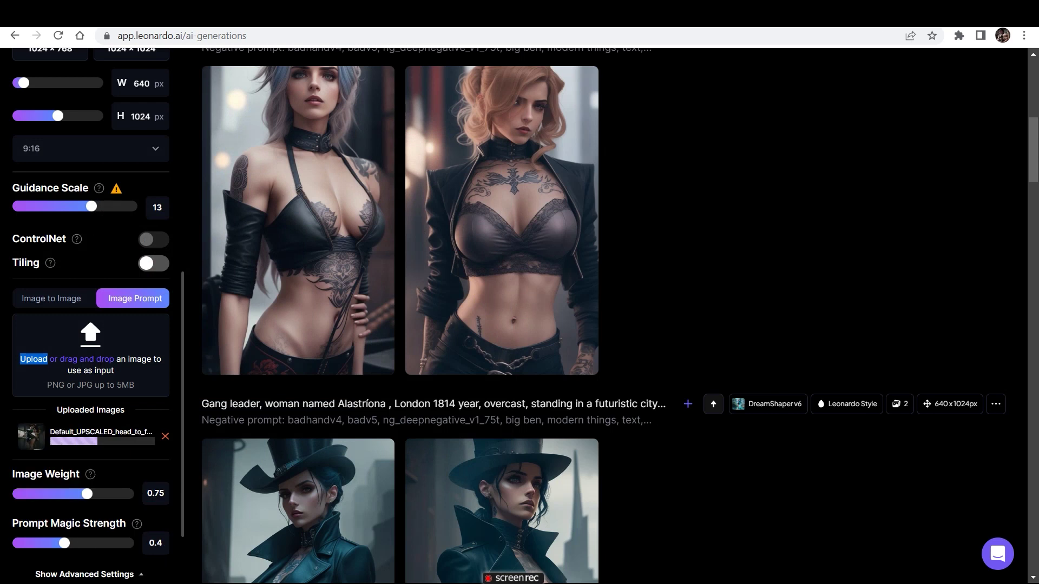
Step: Generate two more futuristic city images with the head-to-feet character image as the image prompt
{"action": "left_click_drag", "start_coordinate": [1032, 150], "coordinate": [1032, 89]}
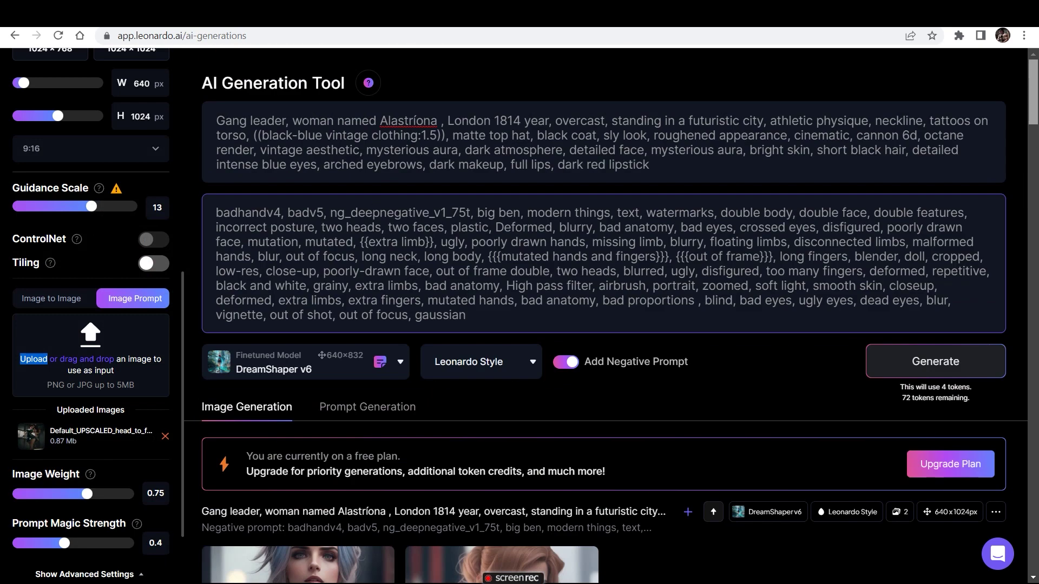
{"action": "scroll", "coordinate": [606, 315], "scroll_direction": "down", "scroll_amount": 8}
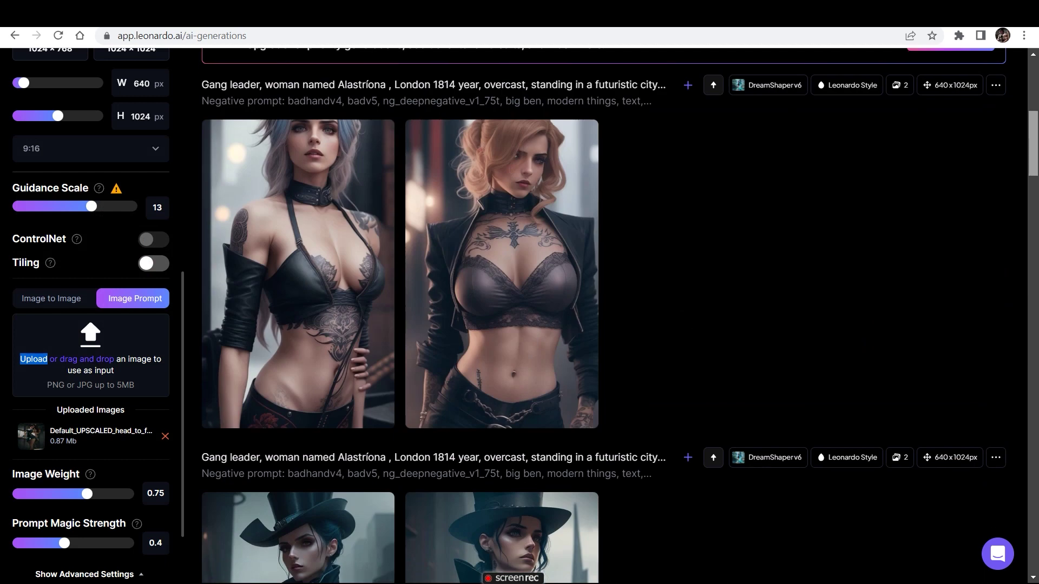
{"action": "left_click_drag", "start_coordinate": [1032, 143], "coordinate": [1033, 110]}
{"action": "left_click", "coordinate": [935, 211]}
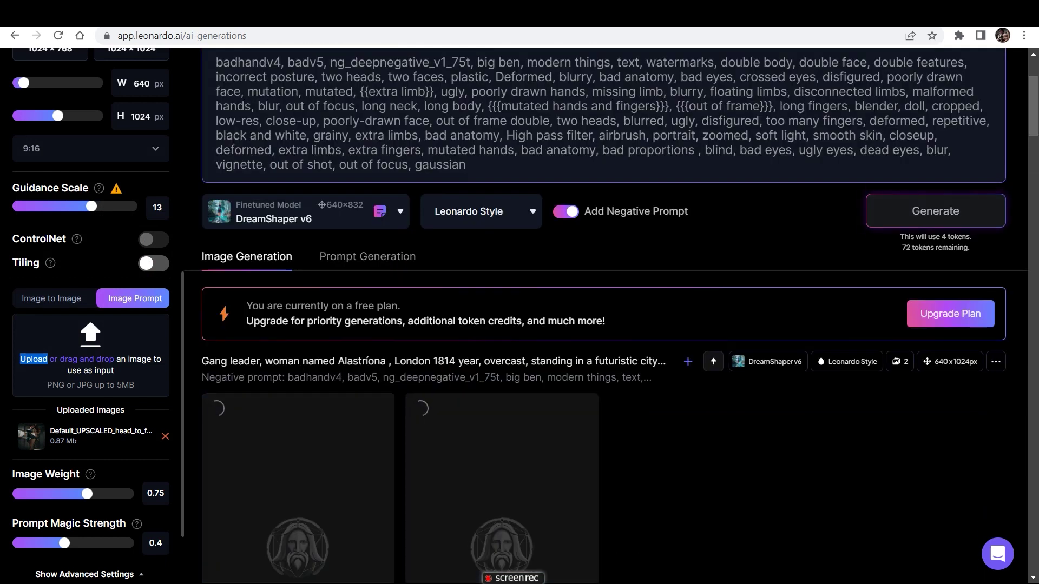
Step: Compare the pose, framing, face and outfit of the newest image-prompted results with the earlier futuristic city images
{"action": "scroll", "coordinate": [605, 315], "scroll_direction": "down", "scroll_amount": 4}
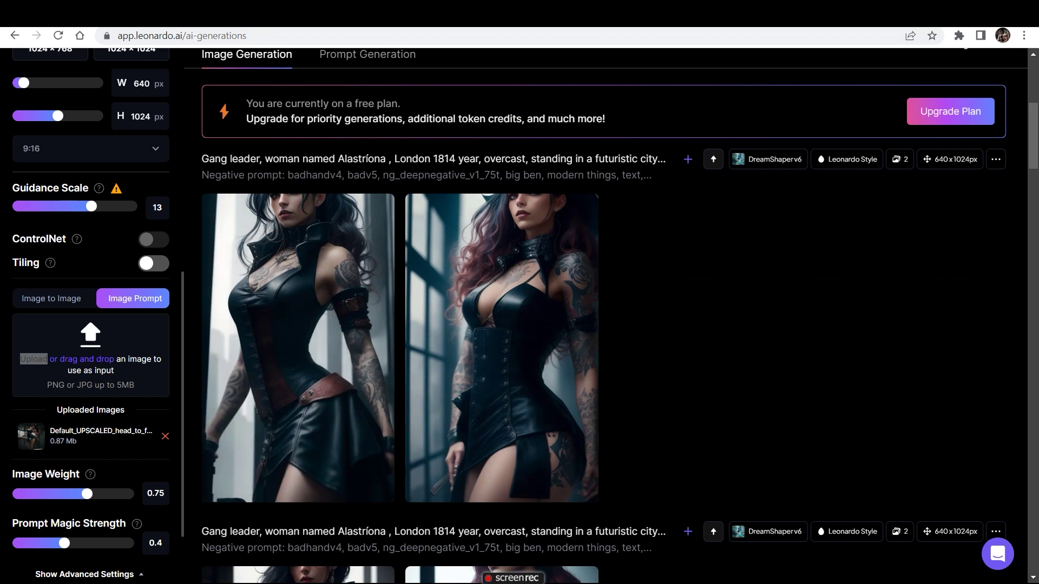
{"action": "mouse_move", "coordinate": [502, 346]}
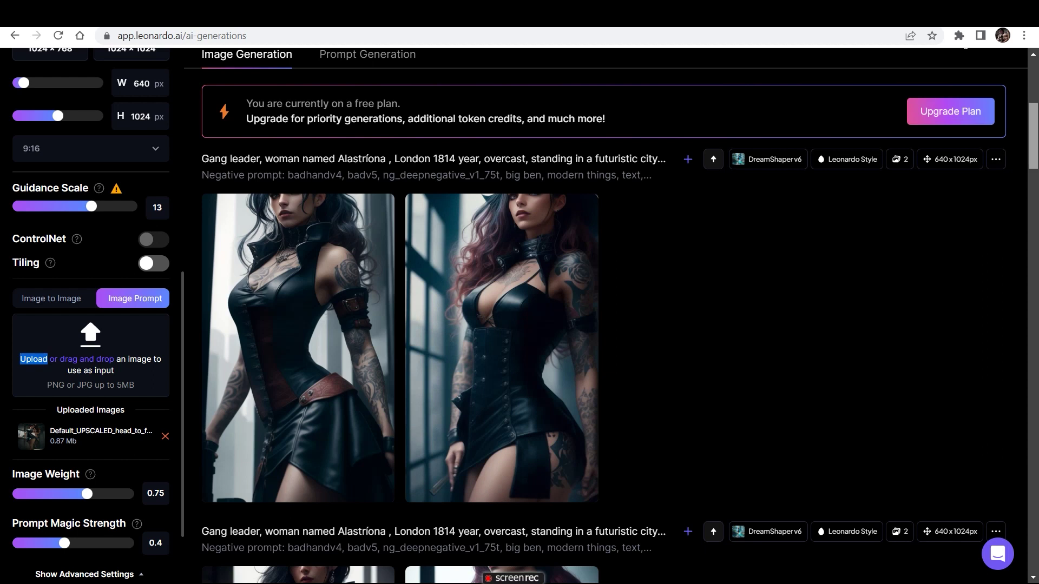
{"action": "scroll", "coordinate": [611, 316], "scroll_direction": "down", "scroll_amount": 5}
{"action": "scroll", "coordinate": [611, 315], "scroll_direction": "down", "scroll_amount": 17}
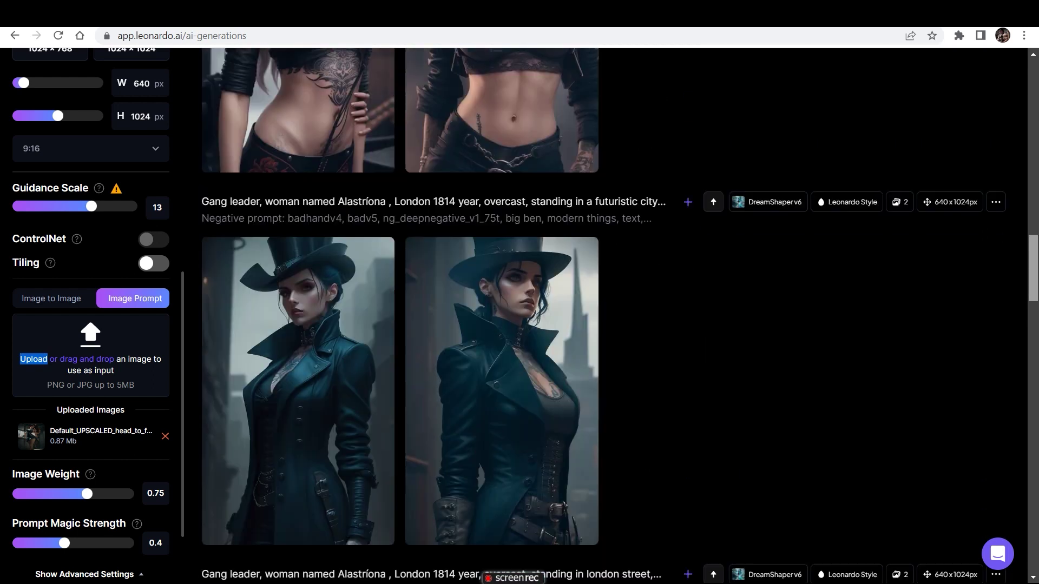
{"action": "scroll", "coordinate": [612, 315], "scroll_direction": "down", "scroll_amount": 20}
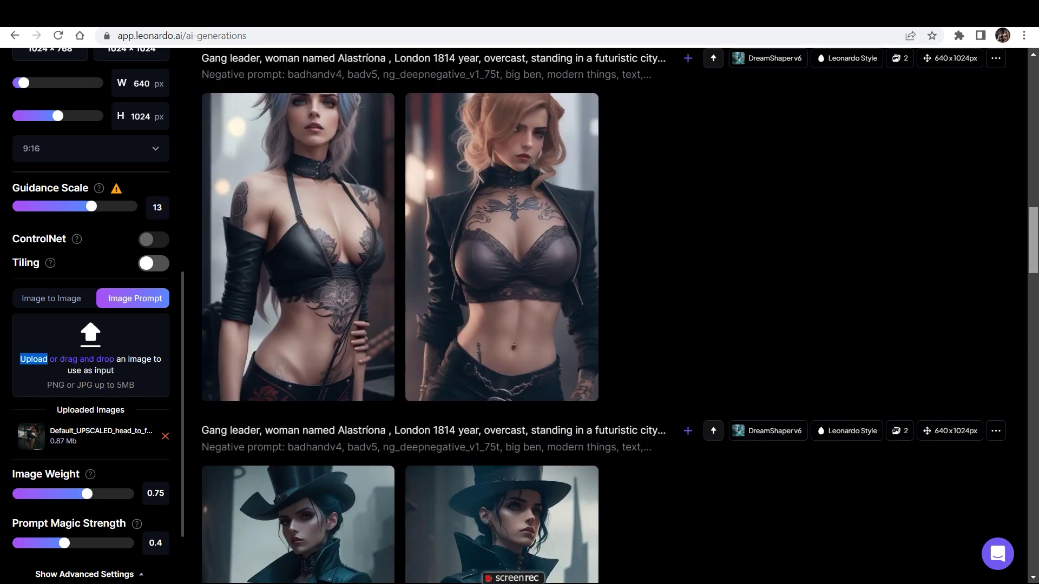
{"action": "scroll", "coordinate": [611, 316], "scroll_direction": "up", "scroll_amount": 10}
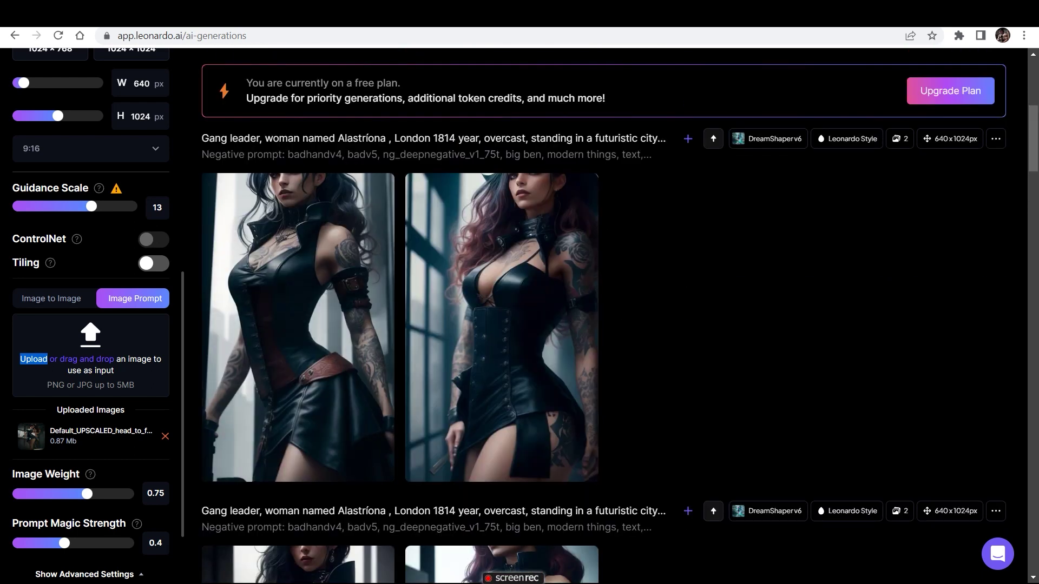
{"action": "scroll", "coordinate": [611, 316], "scroll_direction": "up", "scroll_amount": 6}
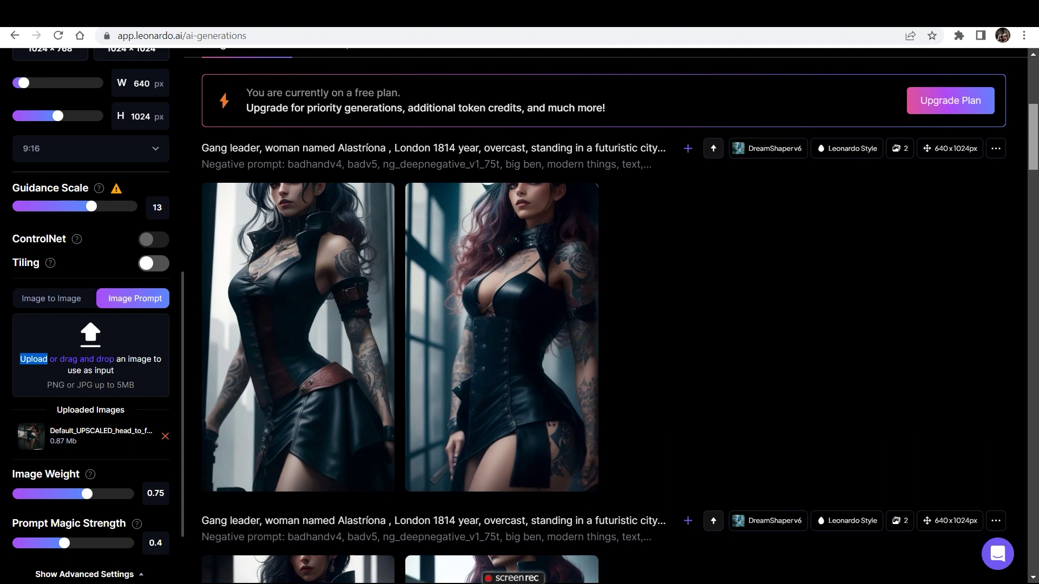
{"action": "scroll", "coordinate": [611, 315], "scroll_direction": "down", "scroll_amount": 10}
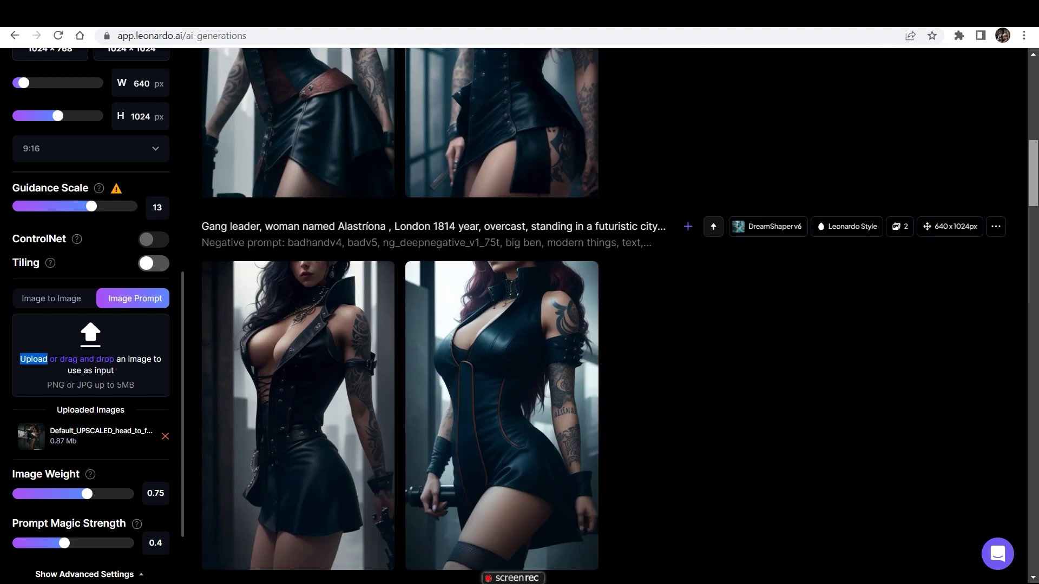
Step: Open the full-body portrait of the photorealistic blonde woman with a black choker from the Home feed and remix it
{"action": "scroll", "coordinate": [611, 316], "scroll_direction": "down", "scroll_amount": 5}
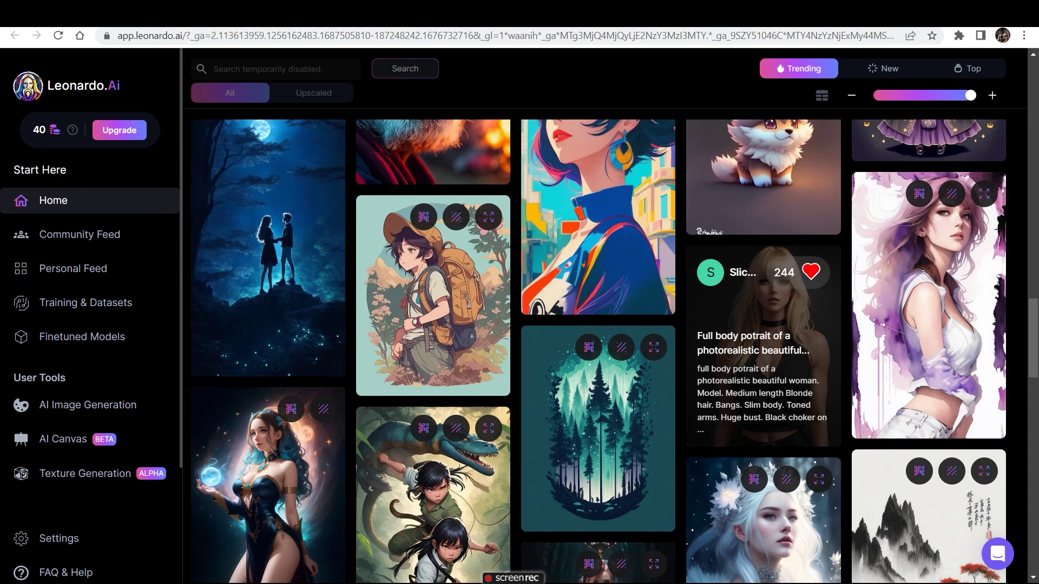
{"action": "left_click", "coordinate": [763, 346]}
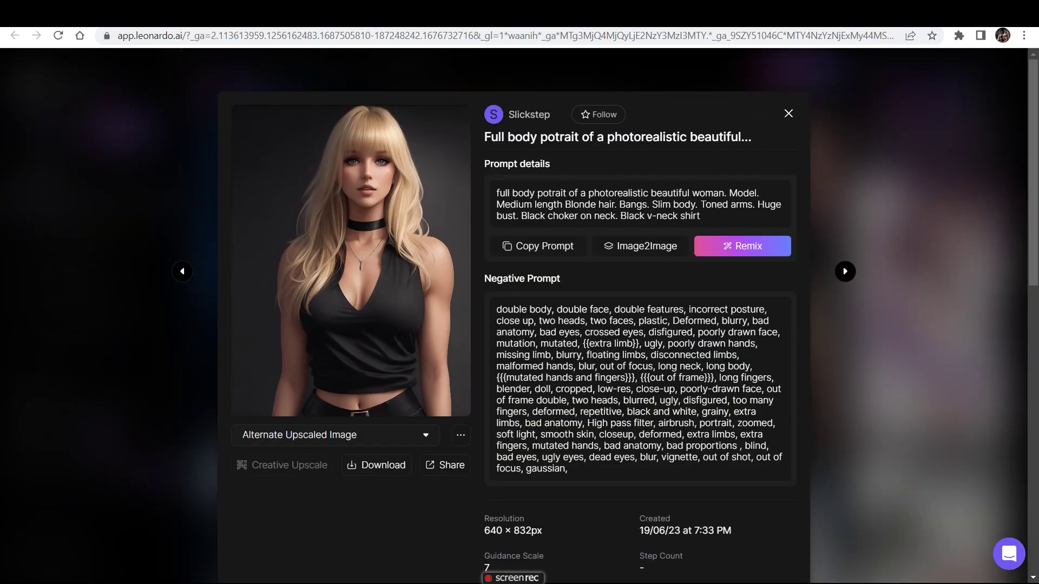
{"action": "left_click", "coordinate": [742, 245]}
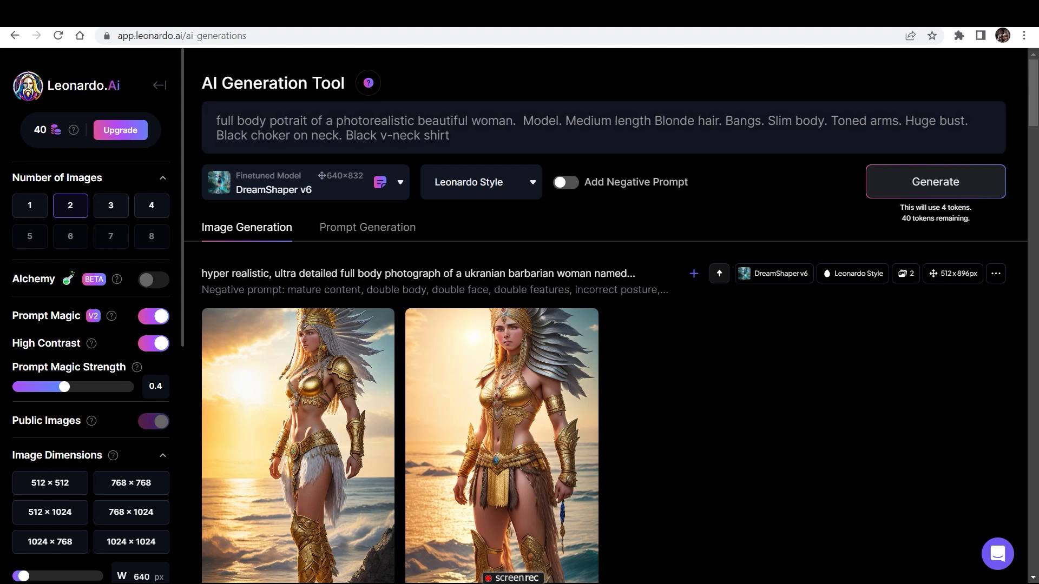
Step: Check the highlighted Ukrainian feminine name on Behind the Name and add "named Anzhelika" after "woman" in the remixed prompt
{"action": "left_click", "coordinate": [833, 14]}
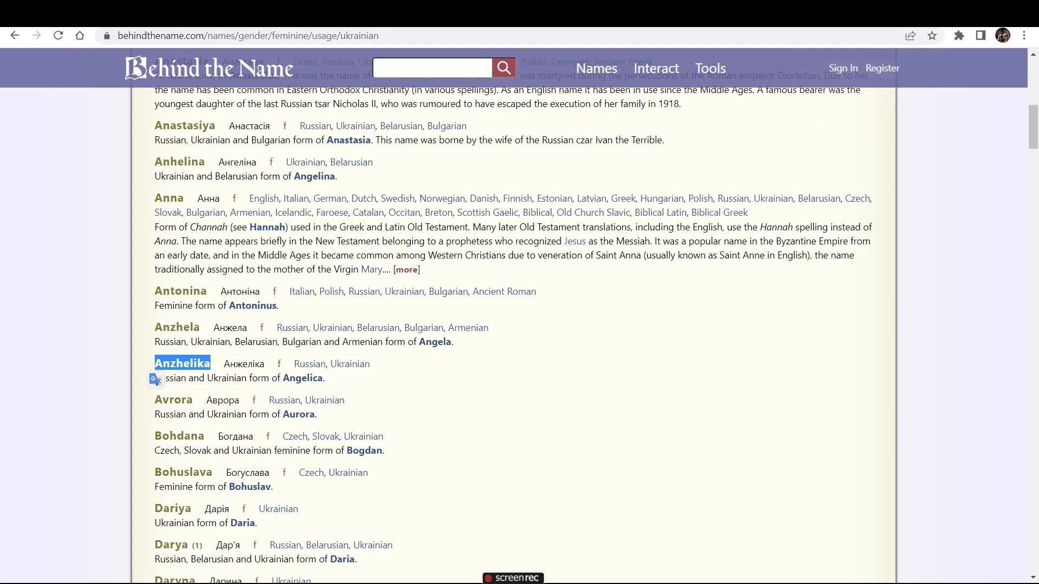
{"action": "left_click", "coordinate": [724, 14]}
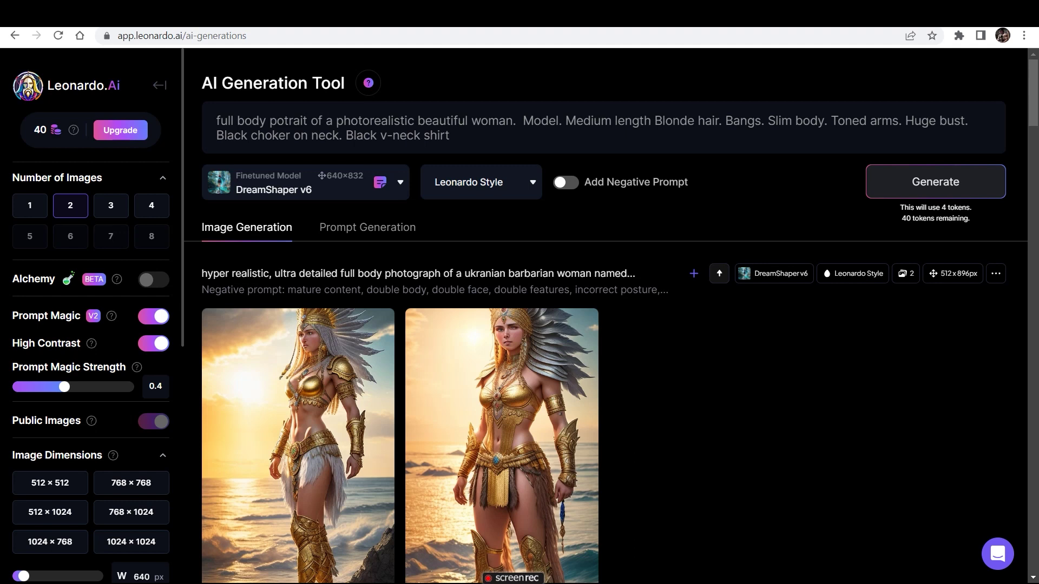
{"action": "left_click", "coordinate": [512, 121]}
{"action": "type", "text": "named"}
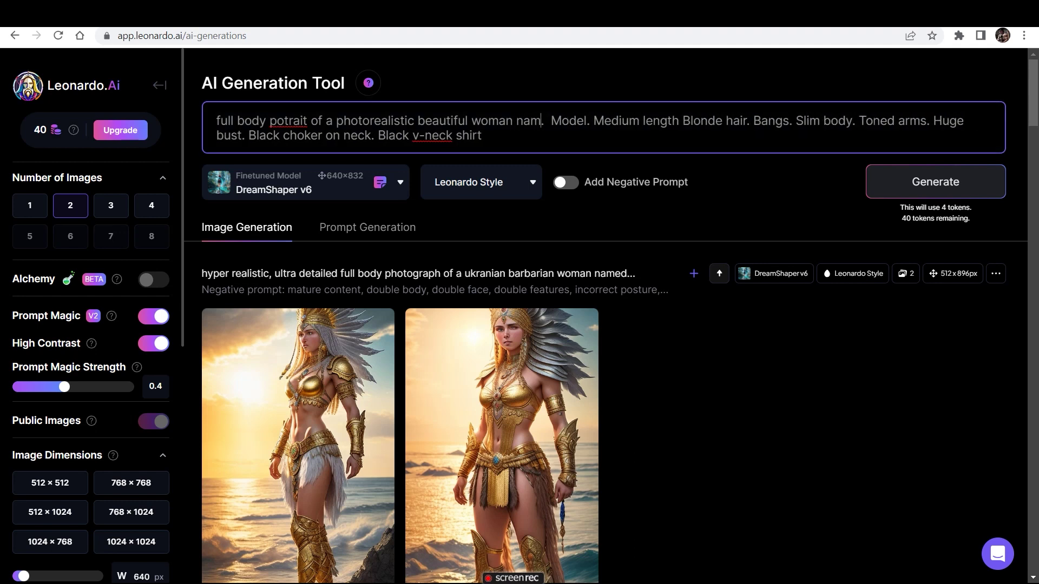
{"action": "type", "text": " Anzhelika"}
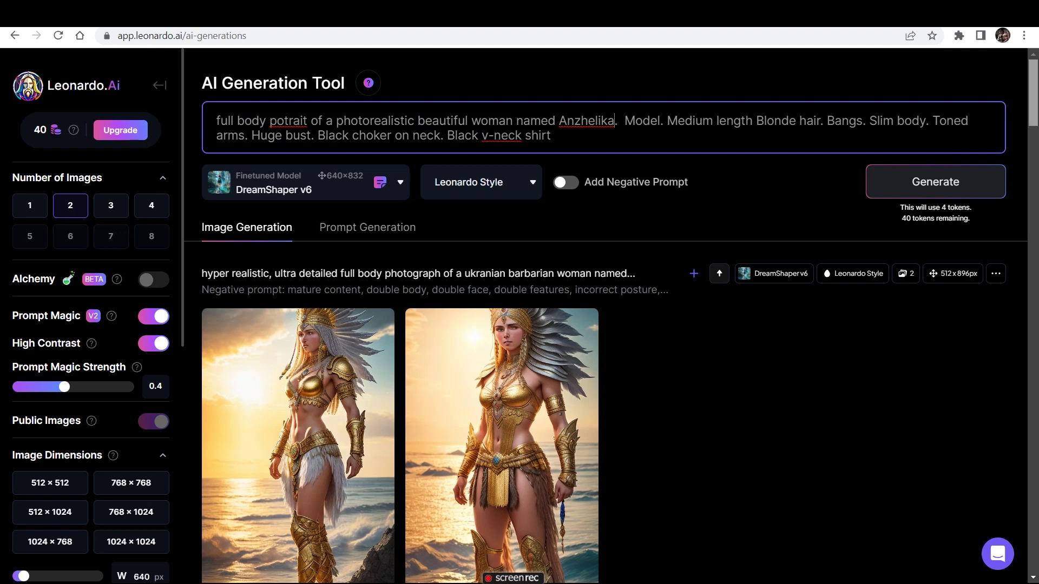
Step: Generate two portraits of Anzhelika with the guidance scale at 9 and the negative prompt enabled
{"action": "scroll", "coordinate": [606, 326], "scroll_direction": "down", "scroll_amount": 1}
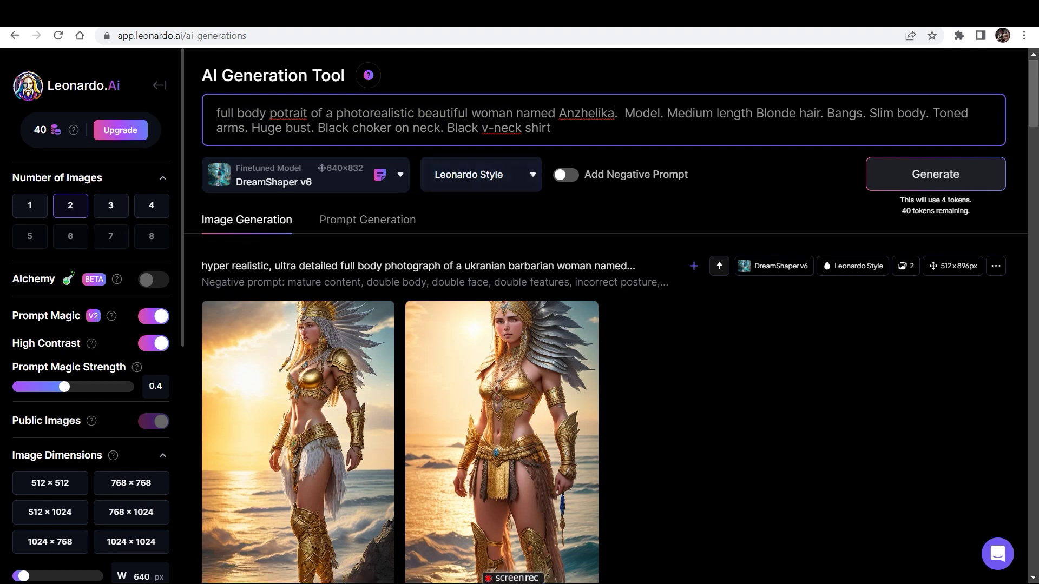
{"action": "scroll", "coordinate": [92, 313], "scroll_direction": "down", "scroll_amount": 5}
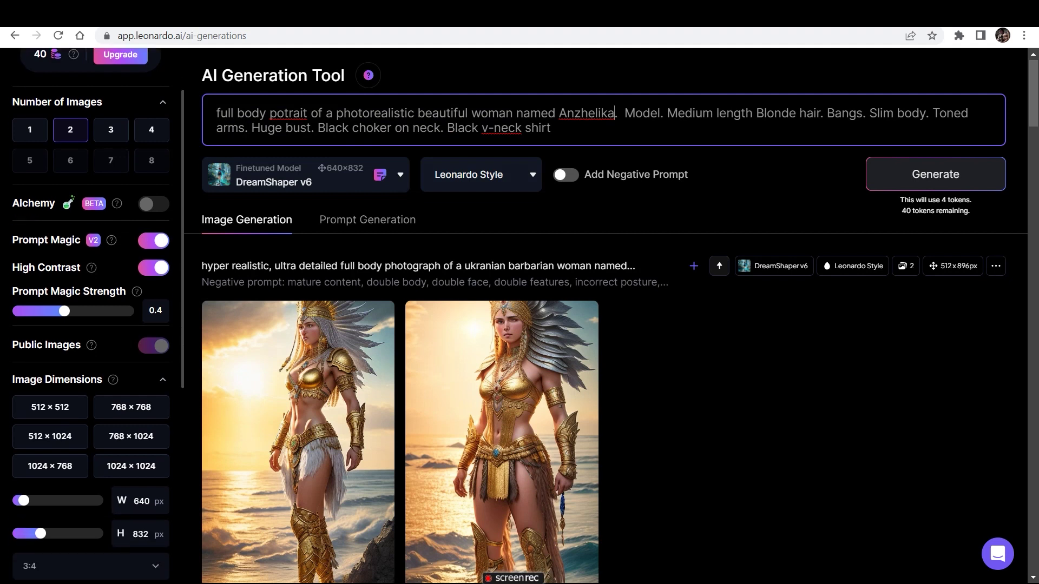
{"action": "left_click_drag", "start_coordinate": [52, 441], "coordinate": [65, 441]}
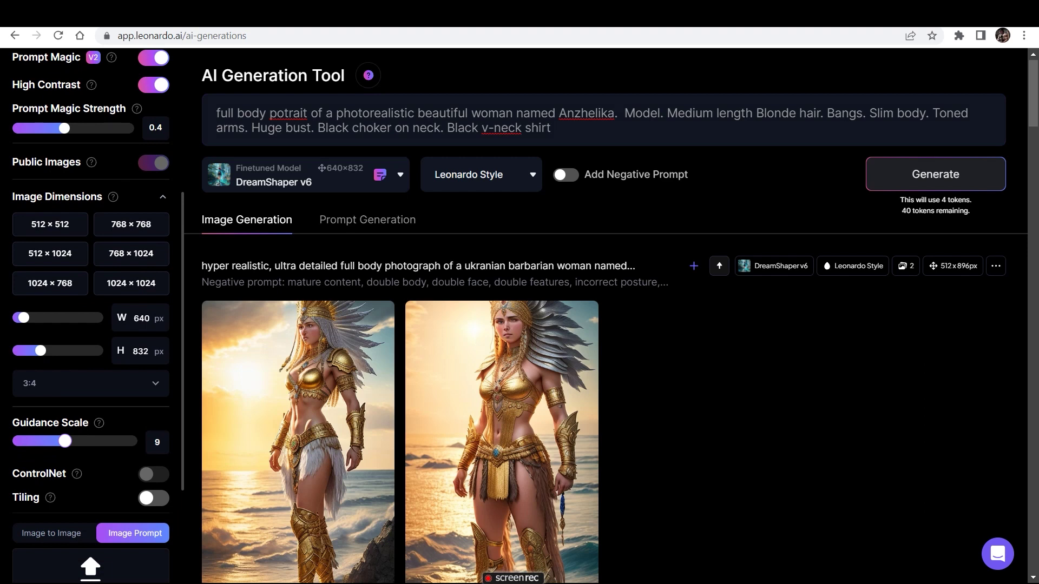
{"action": "left_click", "coordinate": [565, 175]}
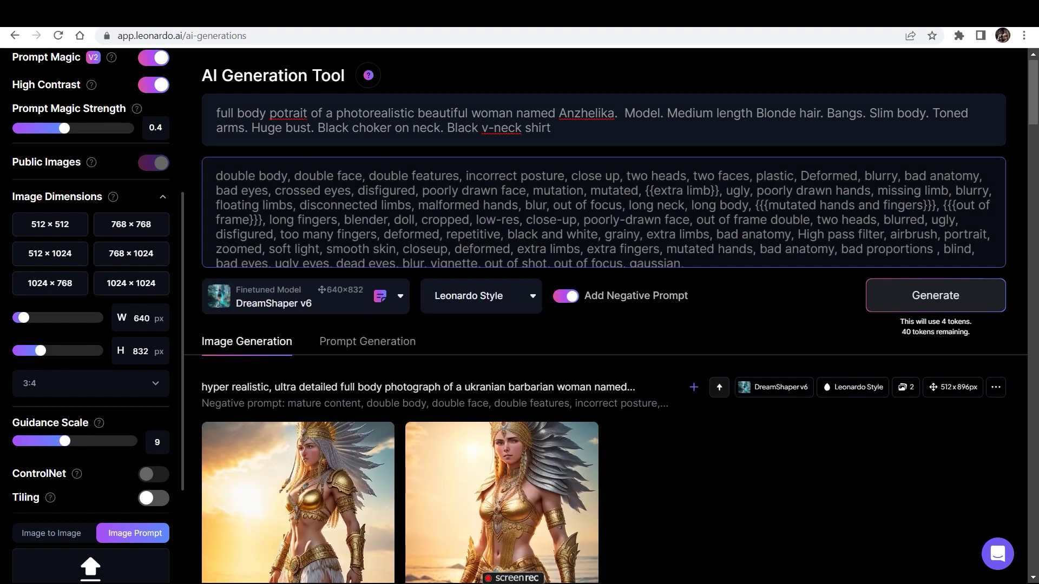
{"action": "left_click", "coordinate": [934, 295]}
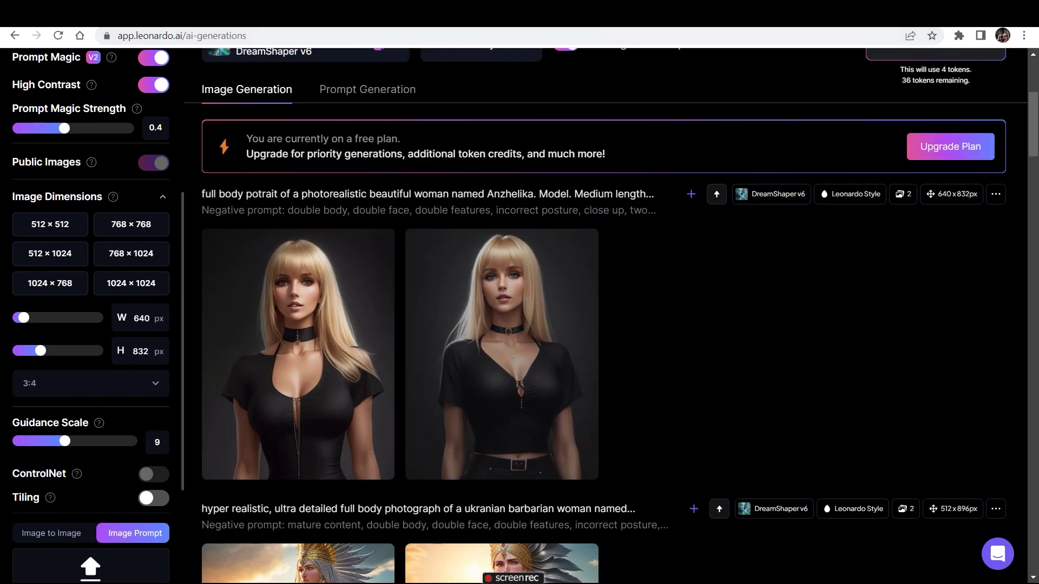
Step: Reword the prompt to a full body shot "standing in the streets of europe" and upload the Default_very_complex_hypermaximalist image from Downloads as image prompt
{"action": "scroll", "coordinate": [611, 321], "scroll_direction": "up", "scroll_amount": 5}
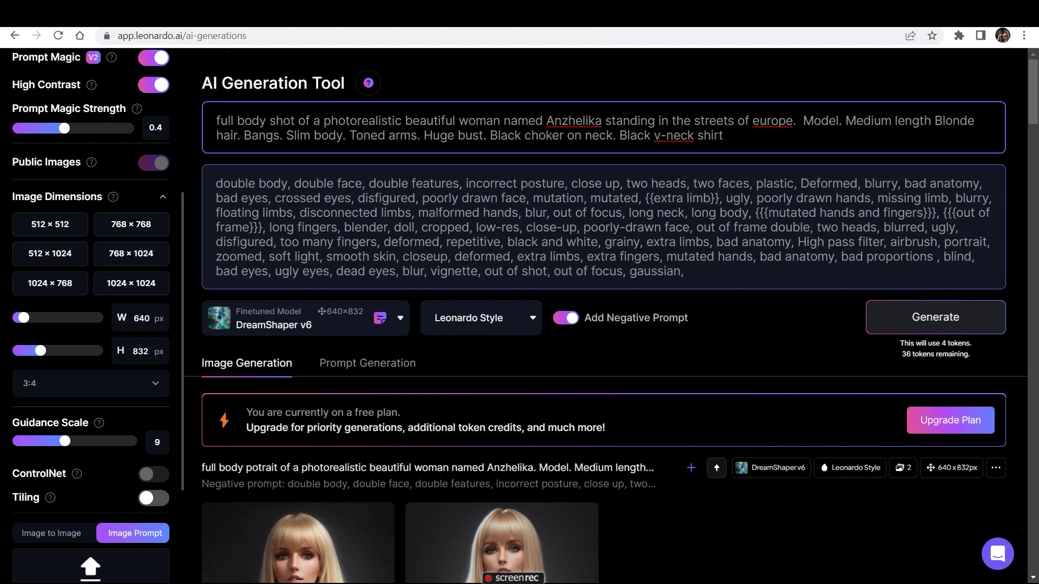
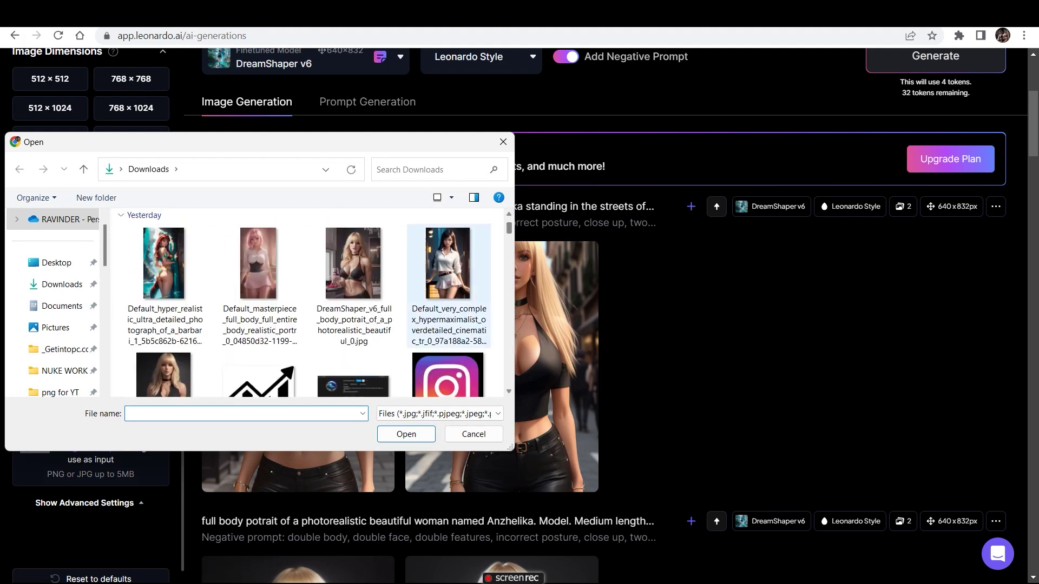
{"action": "double_click", "coordinate": [448, 265]}
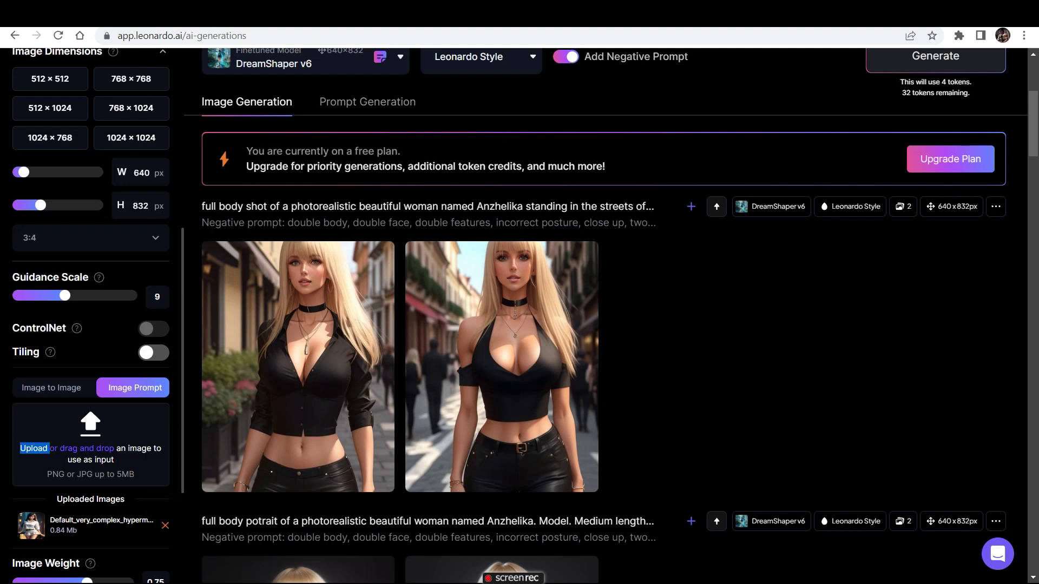
Step: Raise the image weight slightly and set the guidance scale to 15
{"action": "scroll", "coordinate": [92, 313], "scroll_direction": "down", "scroll_amount": 2}
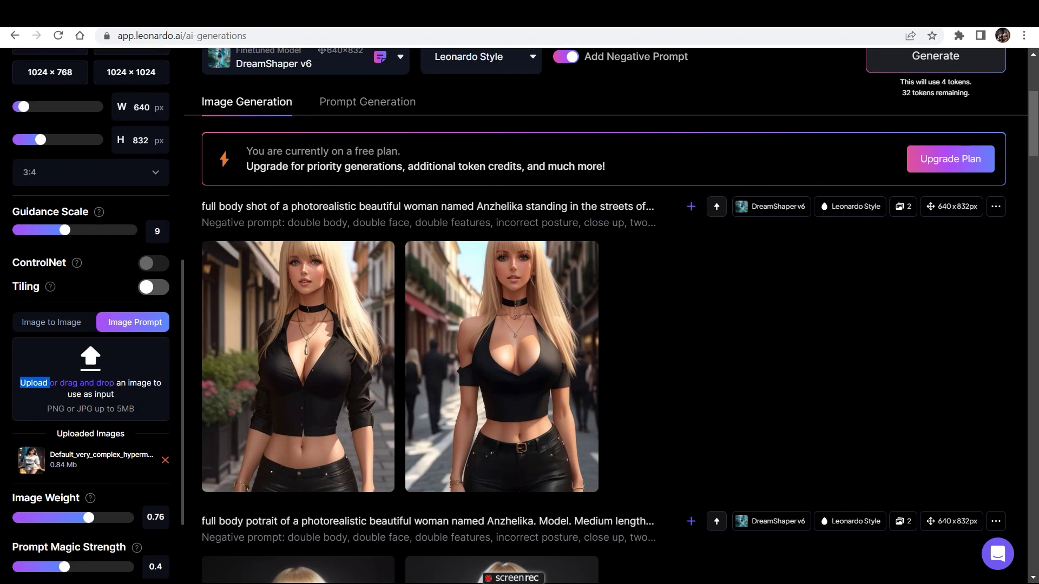
{"action": "left_click_drag", "start_coordinate": [93, 517], "coordinate": [97, 517]}
{"action": "scroll", "coordinate": [91, 314], "scroll_direction": "up", "scroll_amount": 5}
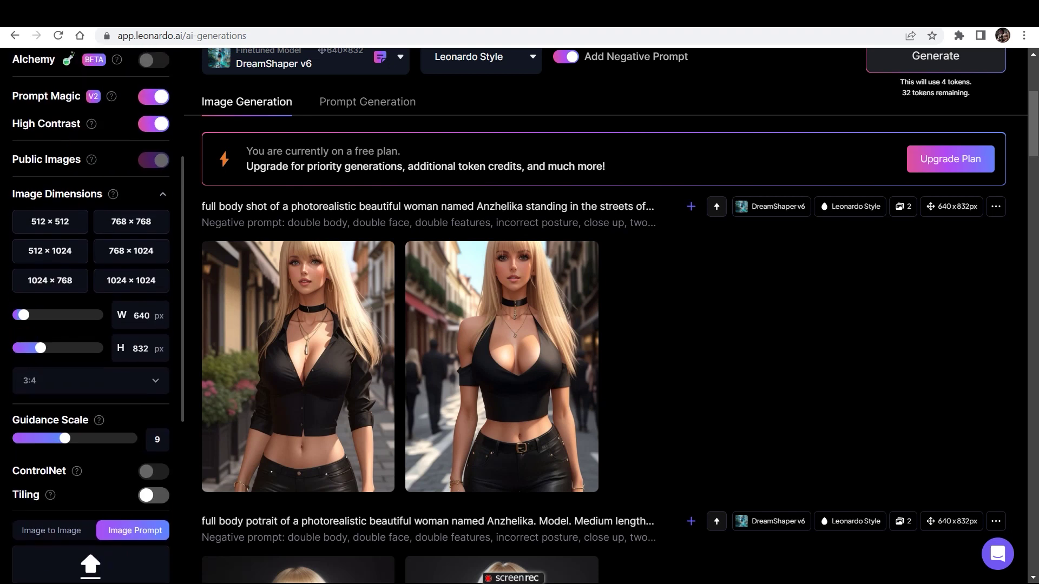
{"action": "left_click_drag", "start_coordinate": [65, 422], "coordinate": [105, 422]}
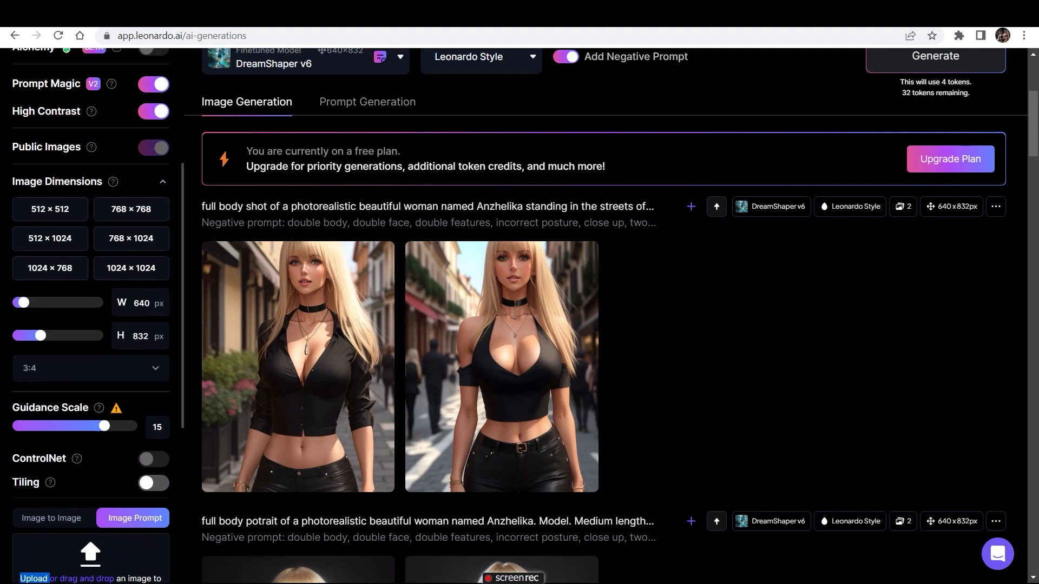
Step: Remove "Slim body" from the prompt and generate two European street images with the uploaded image prompt
{"action": "scroll", "coordinate": [91, 314], "scroll_direction": "up", "scroll_amount": 5}
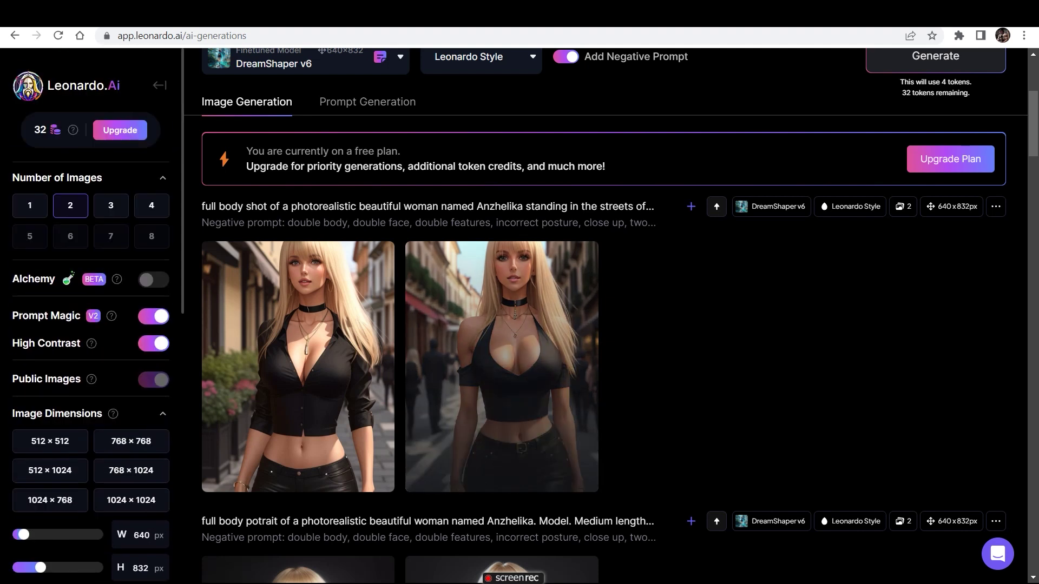
{"action": "scroll", "coordinate": [606, 313], "scroll_direction": "up", "scroll_amount": 5}
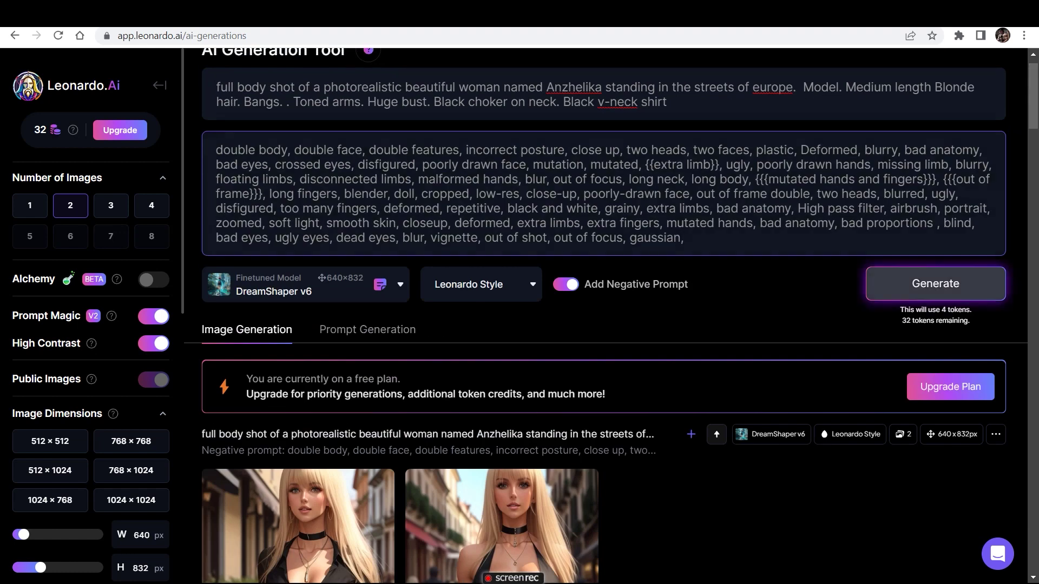
{"action": "left_click", "coordinate": [936, 283]}
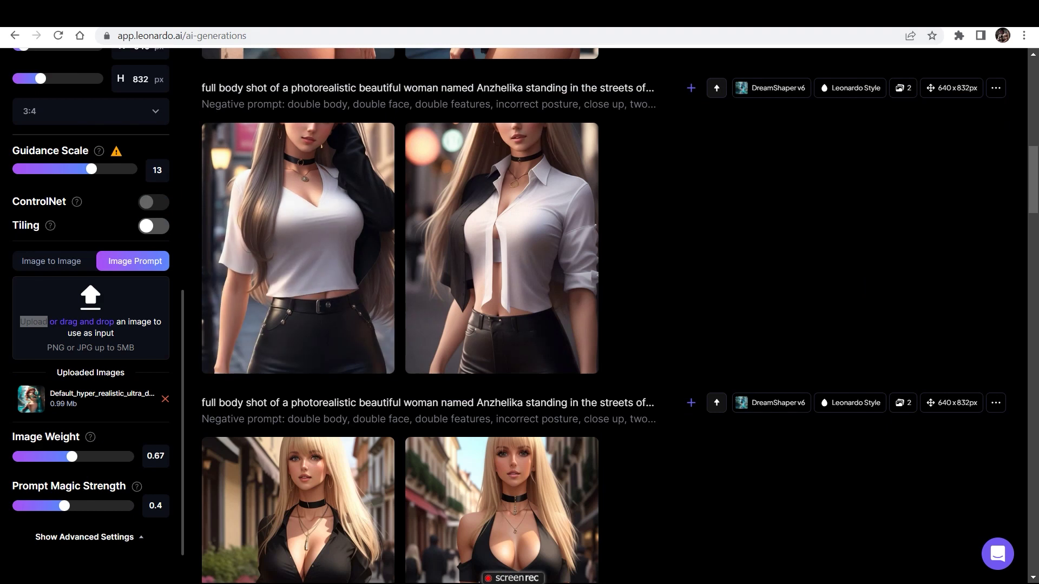
Step: Examine the reference images in Downloads and compare their poses and outfits with the image-prompted street results of Anzhelika
{"action": "left_click", "coordinate": [33, 322]}
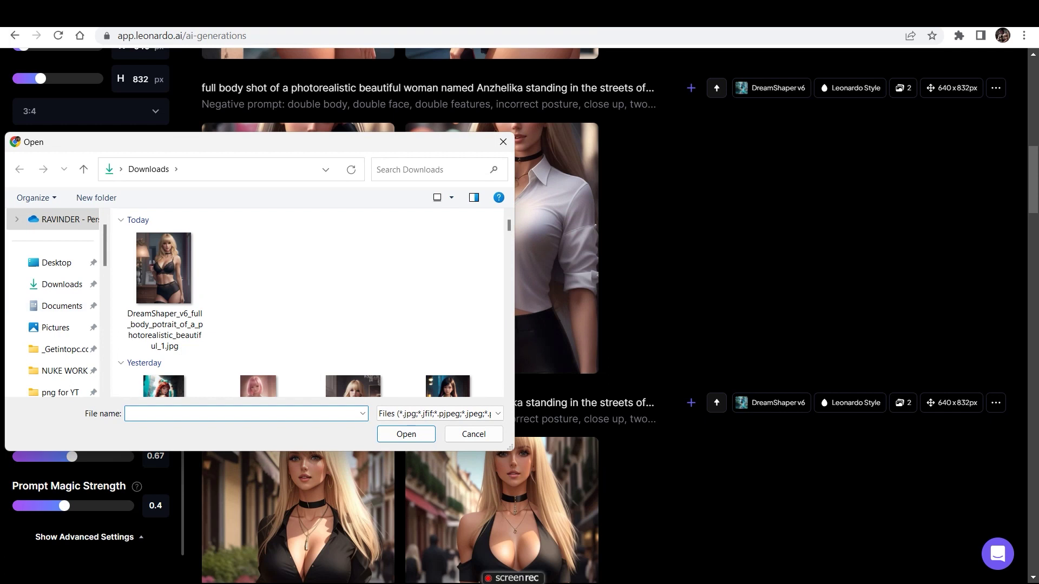
{"action": "scroll", "coordinate": [184, 325], "scroll_direction": "down", "scroll_amount": 4}
{"action": "scroll", "coordinate": [184, 325], "scroll_direction": "up", "scroll_amount": 2}
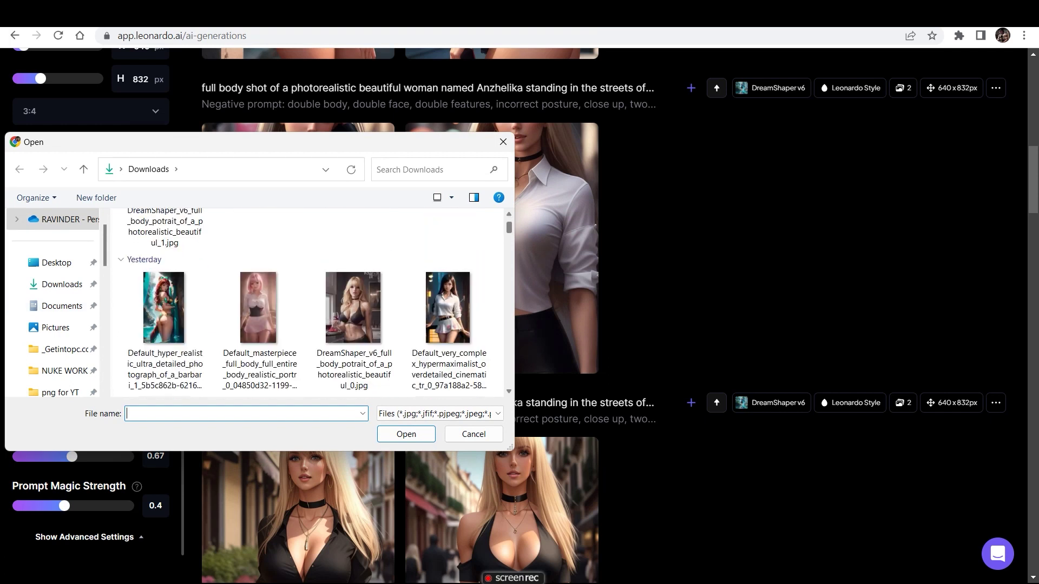
{"action": "left_click", "coordinate": [503, 142]}
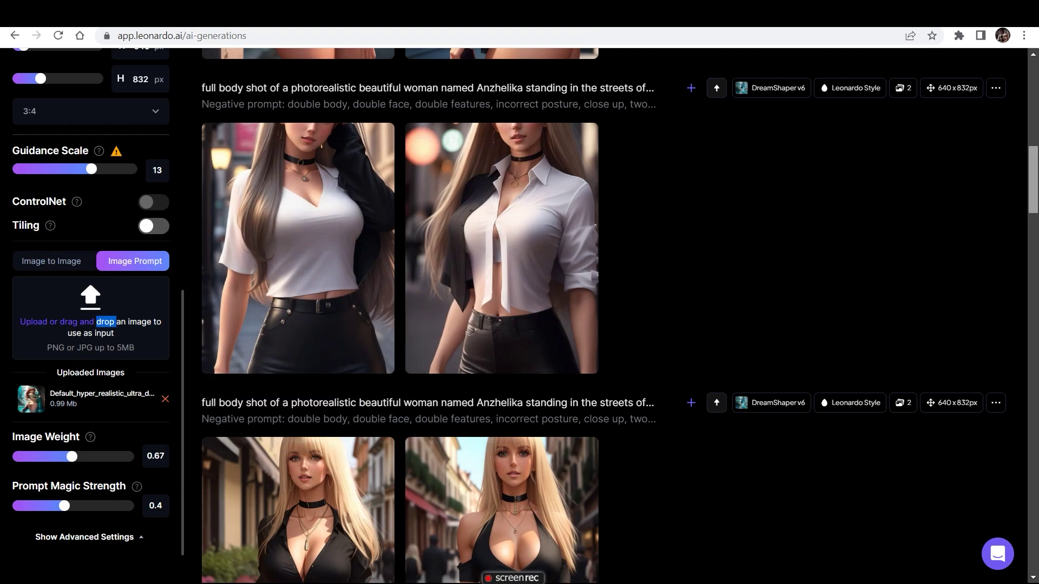
{"action": "left_click_drag", "start_coordinate": [1032, 179], "coordinate": [1033, 179]}
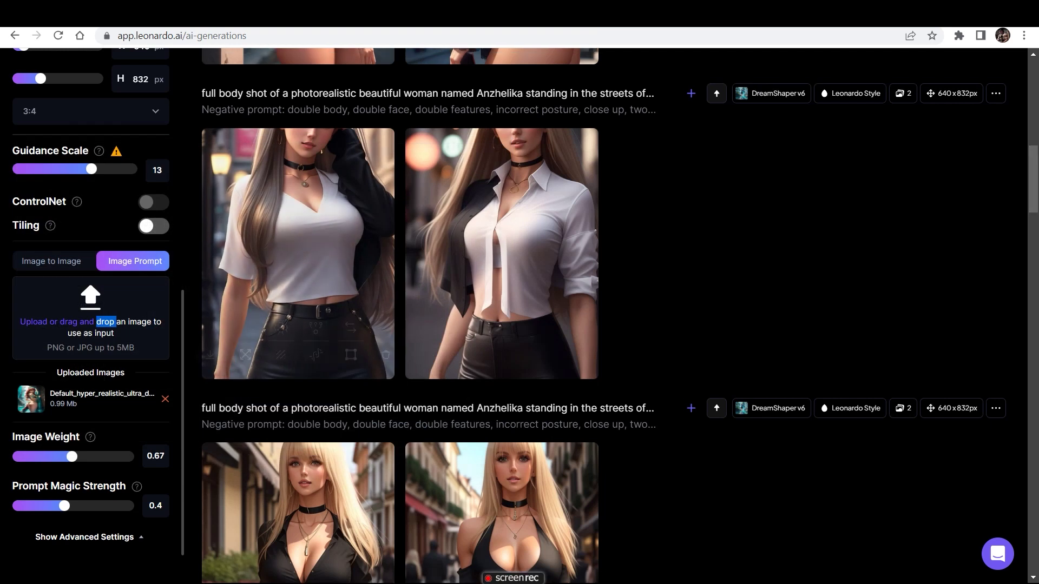
{"action": "scroll", "coordinate": [92, 302], "scroll_direction": "down", "scroll_amount": 1}
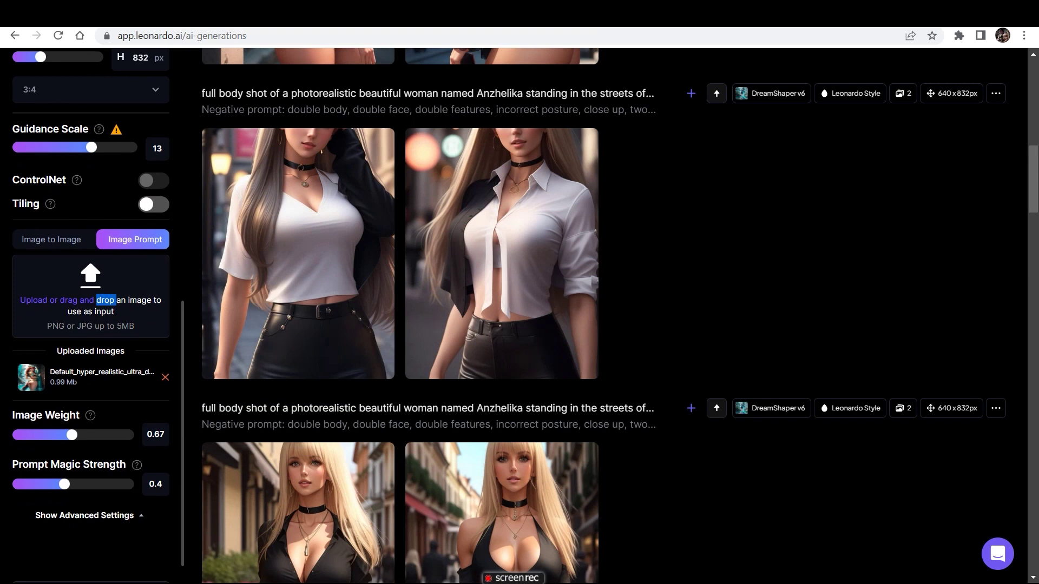
{"action": "scroll", "coordinate": [92, 303], "scroll_direction": "up", "scroll_amount": 3}
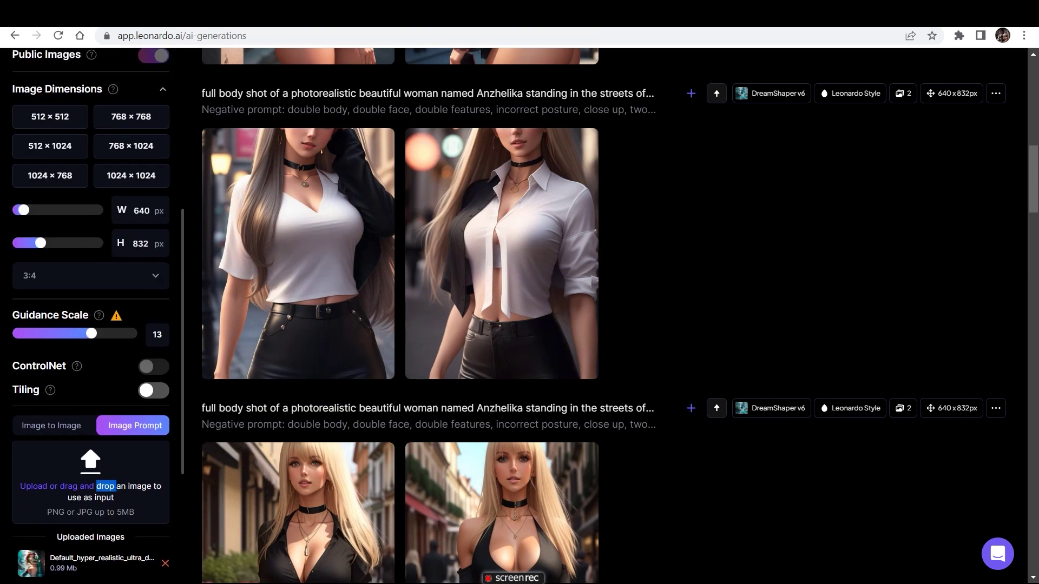
{"action": "scroll", "coordinate": [501, 259], "scroll_direction": "up", "scroll_amount": 6}
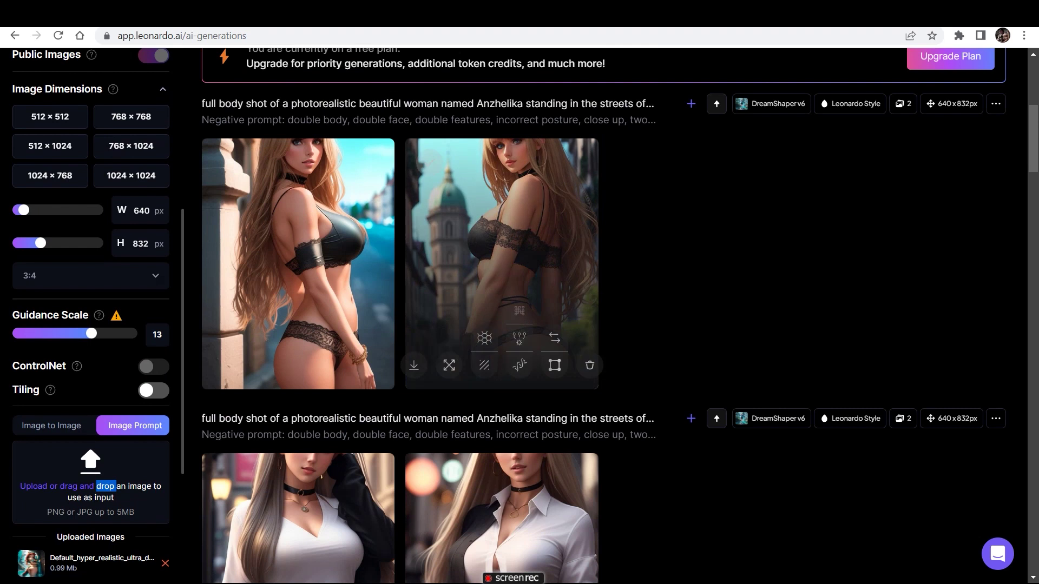
Step: Compare the recent image-prompted street results of Anzhelika and review the guidance scale, image weight and prompt magic settings
{"action": "scroll", "coordinate": [501, 313], "scroll_direction": "down", "scroll_amount": 8}
{"action": "scroll", "coordinate": [501, 314], "scroll_direction": "up", "scroll_amount": 9}
{"action": "scroll", "coordinate": [502, 314], "scroll_direction": "down", "scroll_amount": 4}
{"action": "scroll", "coordinate": [501, 314], "scroll_direction": "up", "scroll_amount": 2}
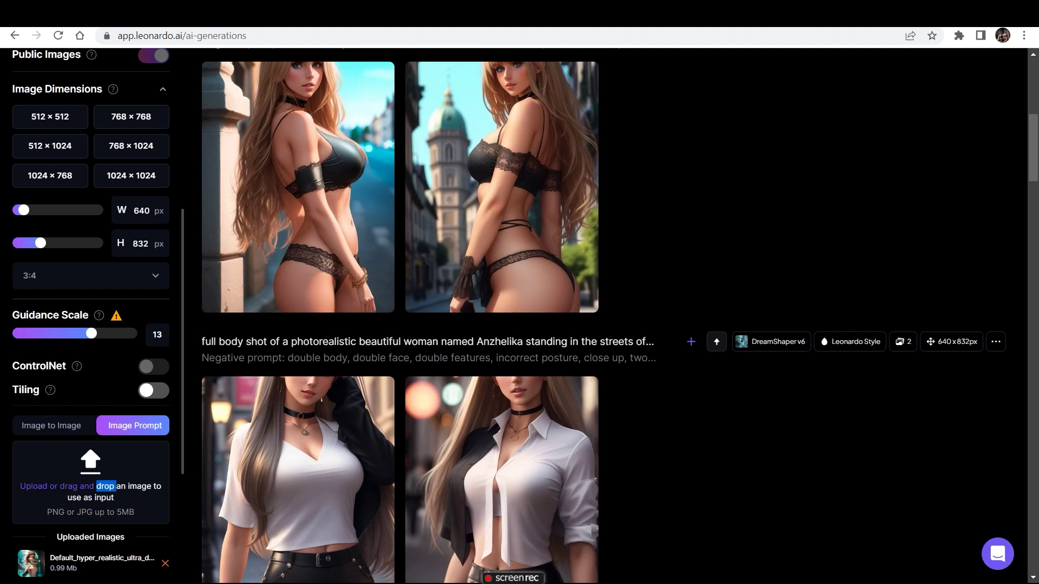
{"action": "scroll", "coordinate": [92, 317], "scroll_direction": "up", "scroll_amount": 2}
{"action": "scroll", "coordinate": [92, 317], "scroll_direction": "down", "scroll_amount": 5}
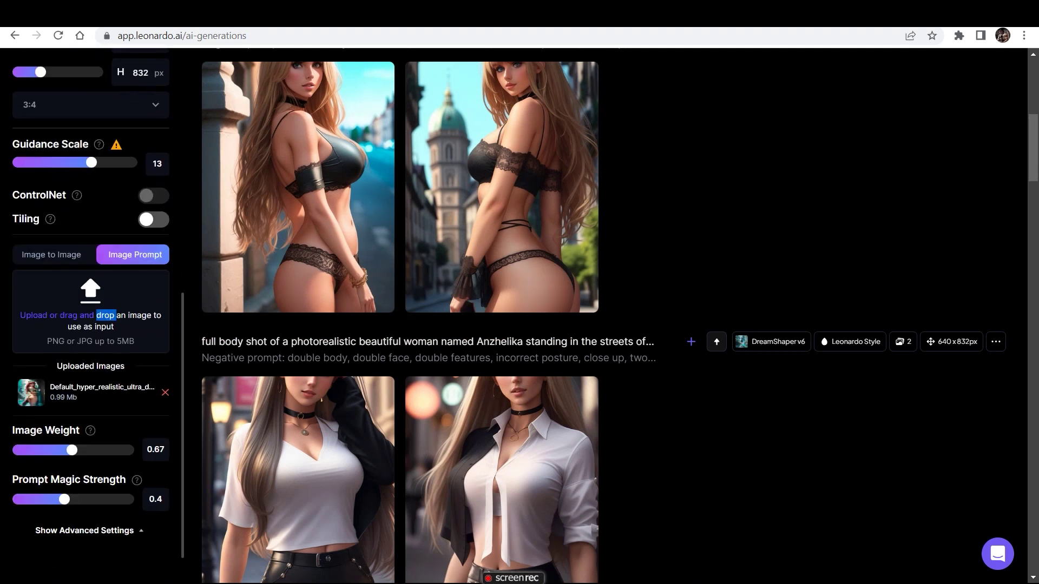
{"action": "scroll", "coordinate": [91, 316], "scroll_direction": "up", "scroll_amount": 3}
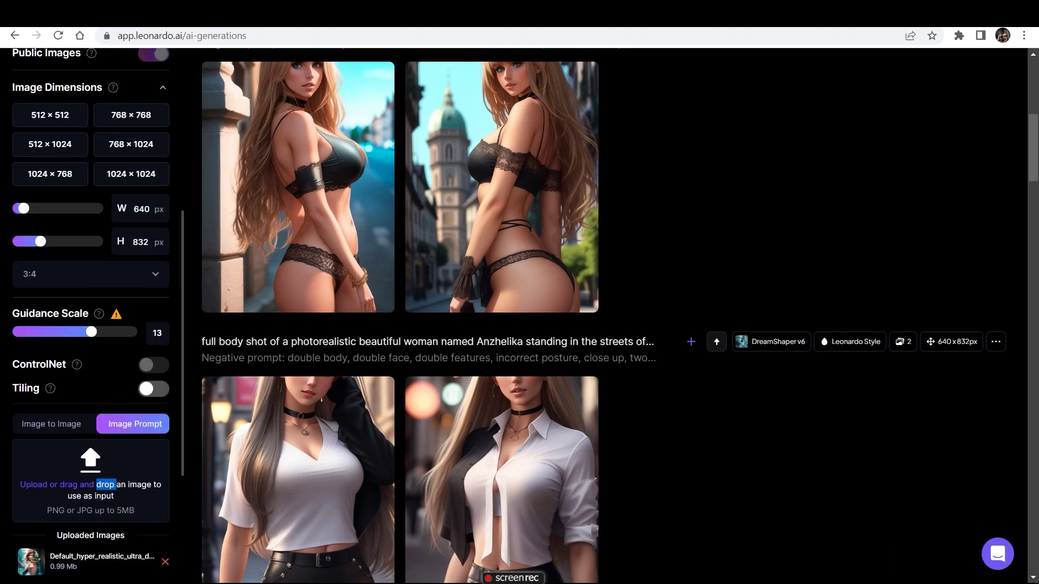
{"action": "scroll", "coordinate": [91, 316], "scroll_direction": "up", "scroll_amount": 1}
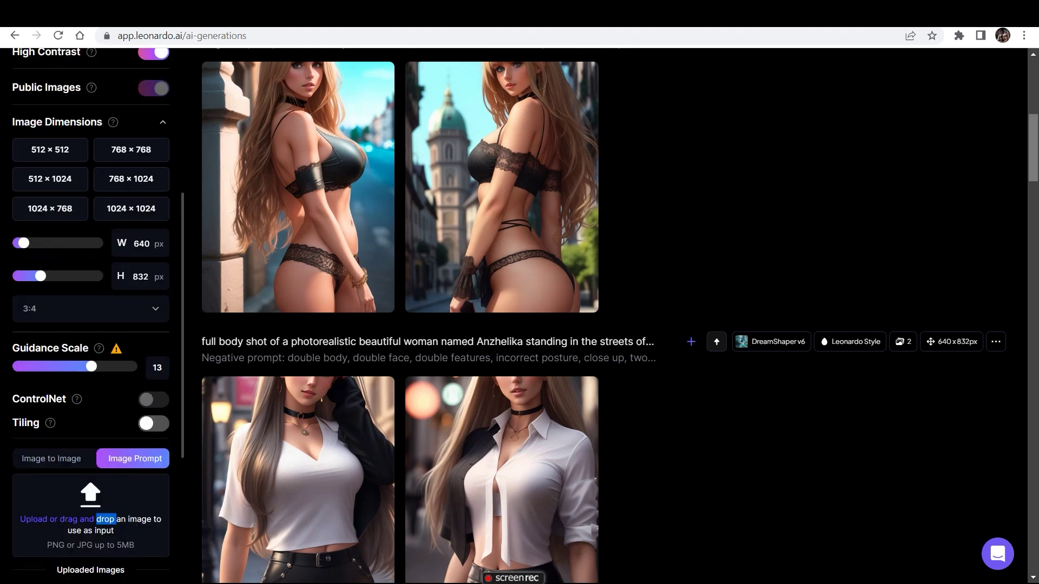
{"action": "scroll", "coordinate": [595, 314], "scroll_direction": "up", "scroll_amount": 2}
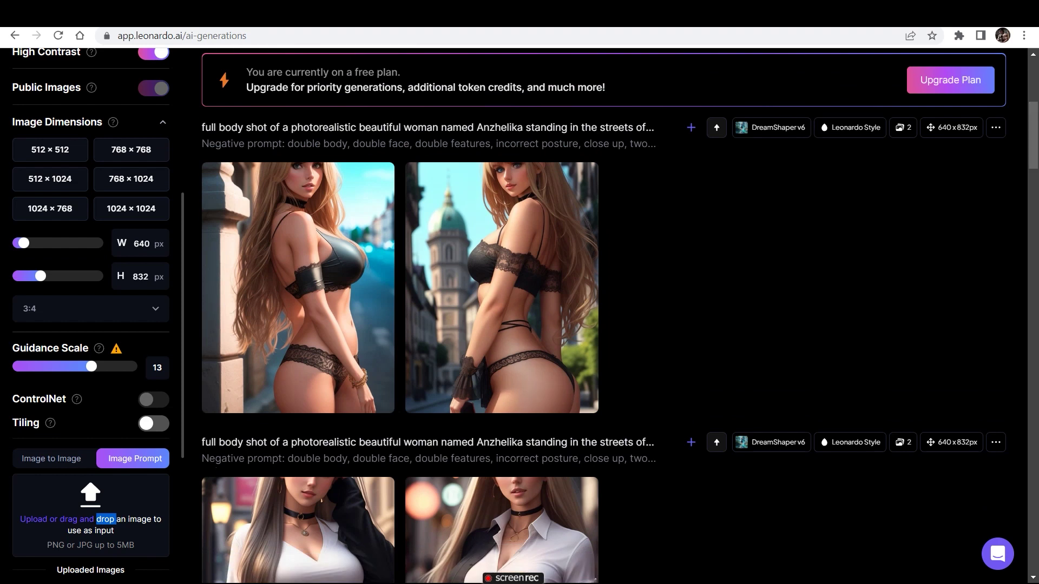
Step: Replace the Default_hyper_realistic image prompt with the Default_masterpiece_full_body image from Downloads and generate two more European street images
{"action": "scroll", "coordinate": [91, 316], "scroll_direction": "down", "scroll_amount": 5}
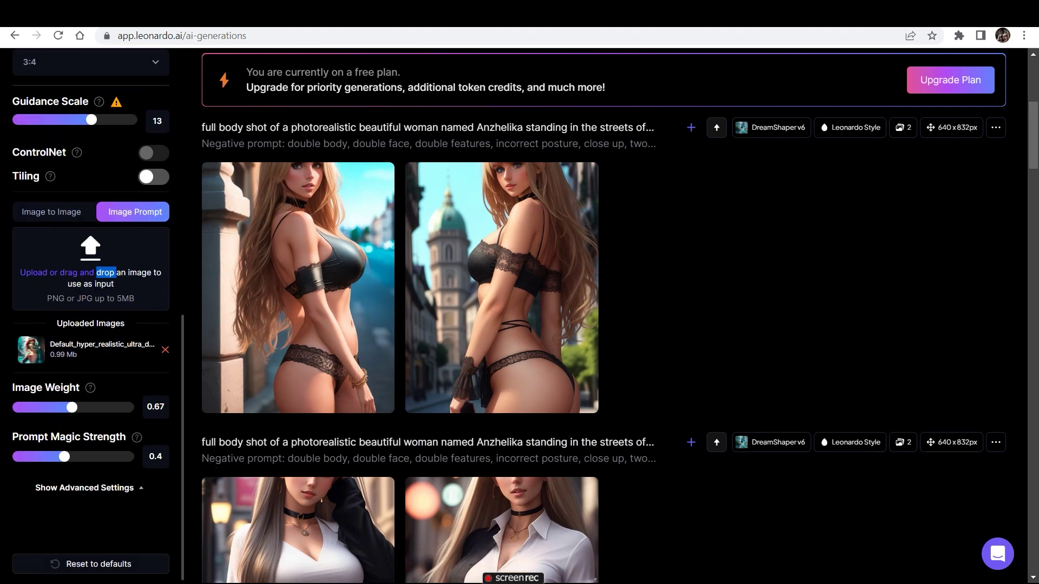
{"action": "double_click", "coordinate": [34, 266]}
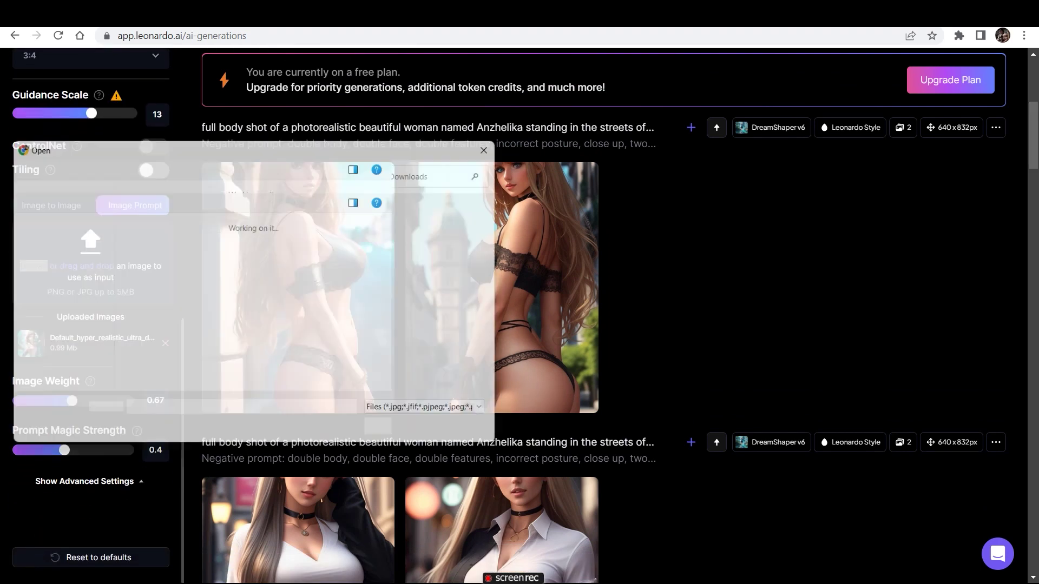
{"action": "scroll", "coordinate": [259, 302], "scroll_direction": "down", "scroll_amount": 3}
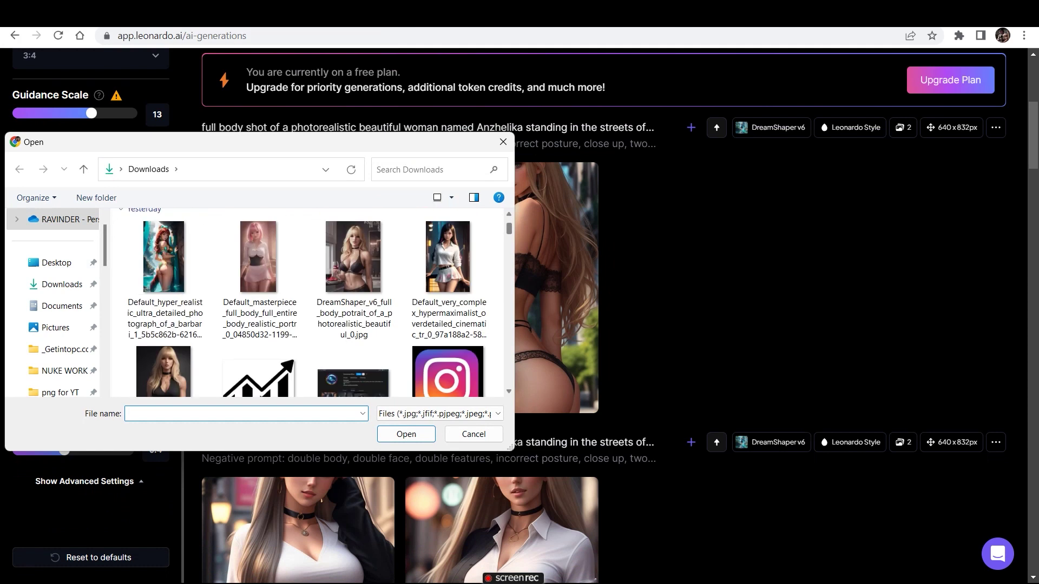
{"action": "double_click", "coordinate": [259, 265]}
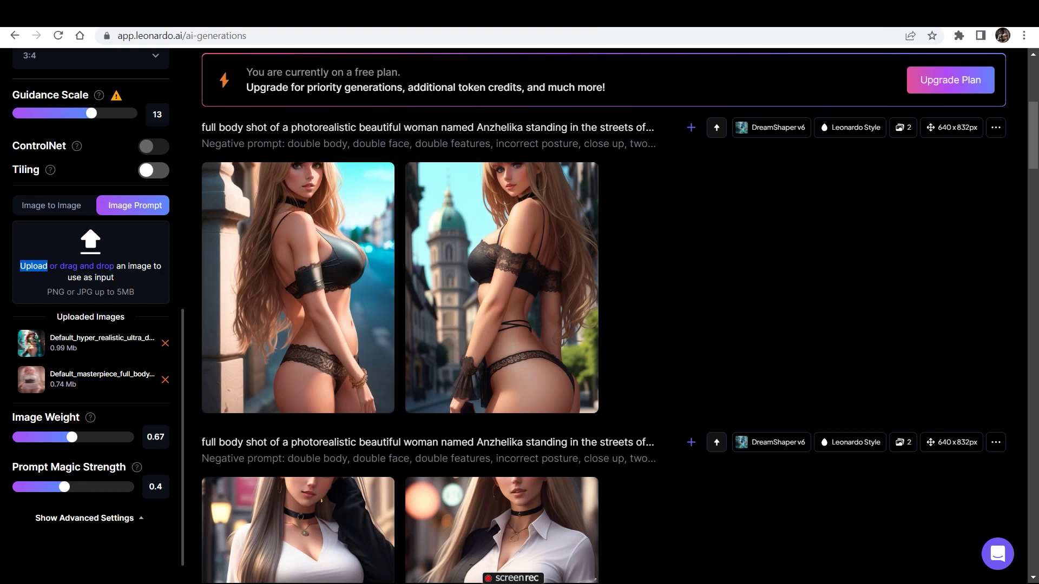
{"action": "left_click", "coordinate": [165, 343]}
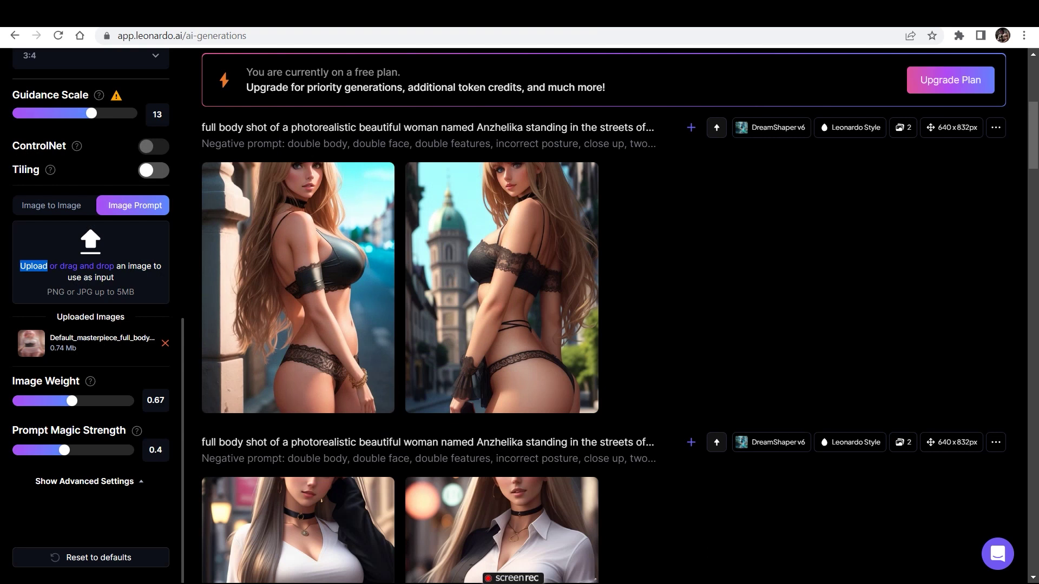
{"action": "left_click_drag", "start_coordinate": [1033, 135], "coordinate": [1032, 109]}
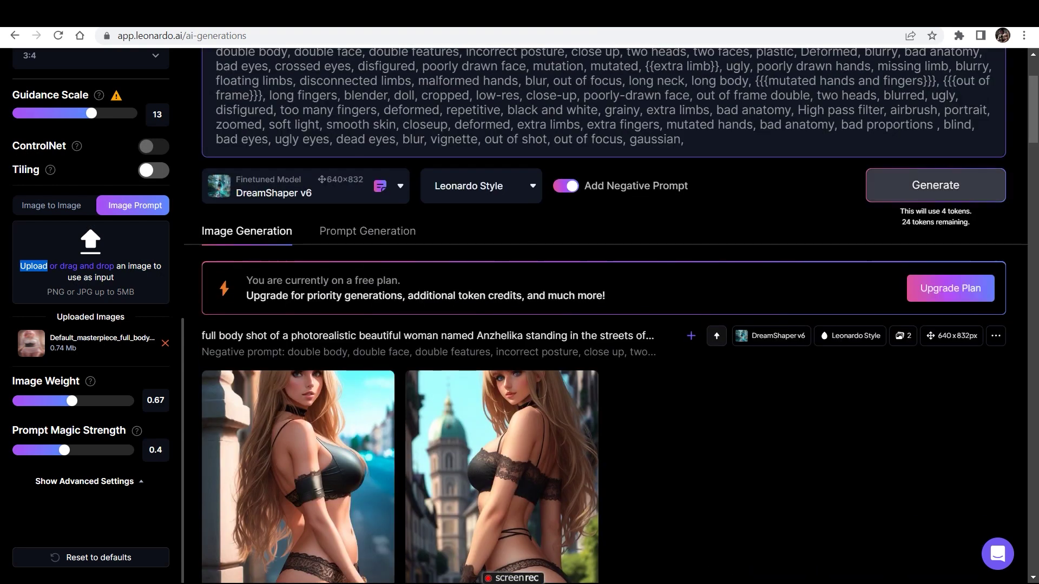
{"action": "left_click", "coordinate": [935, 186]}
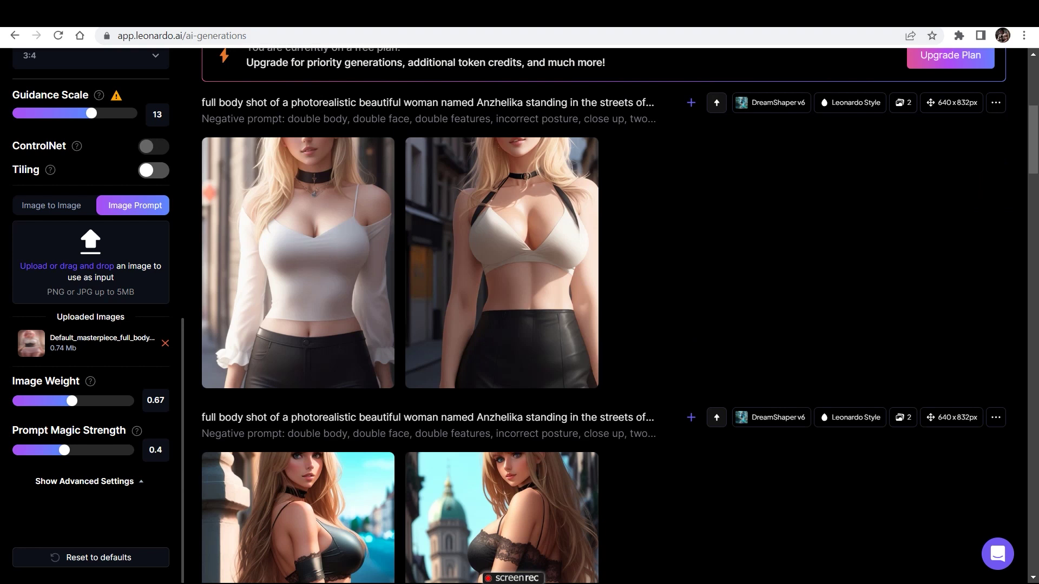
Step: Append "face outside frame , out of frame" to the end of the negative prompt
{"action": "scroll", "coordinate": [502, 303], "scroll_direction": "up", "scroll_amount": 1}
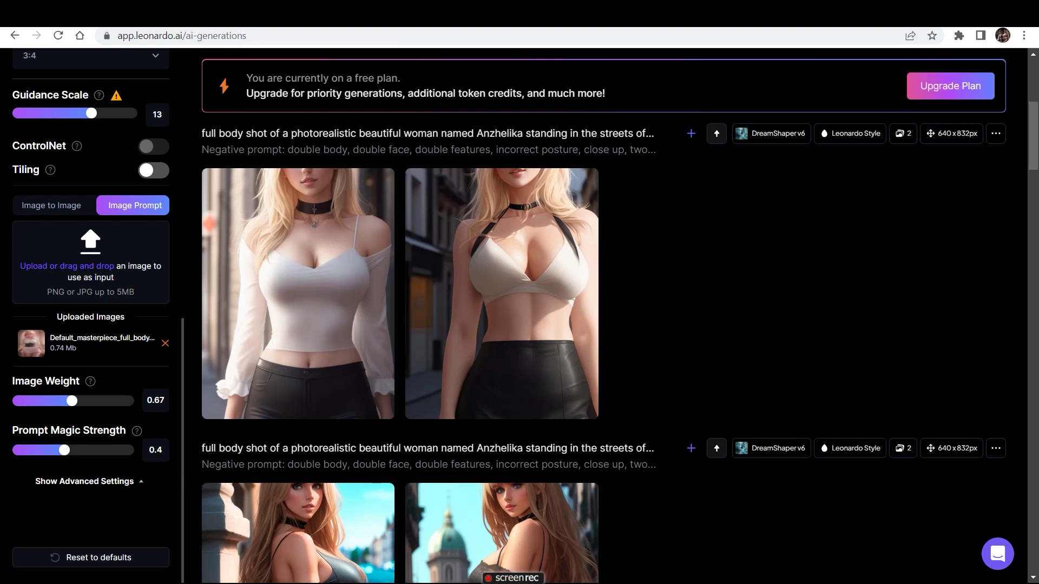
{"action": "scroll", "coordinate": [502, 303], "scroll_direction": "down", "scroll_amount": 2}
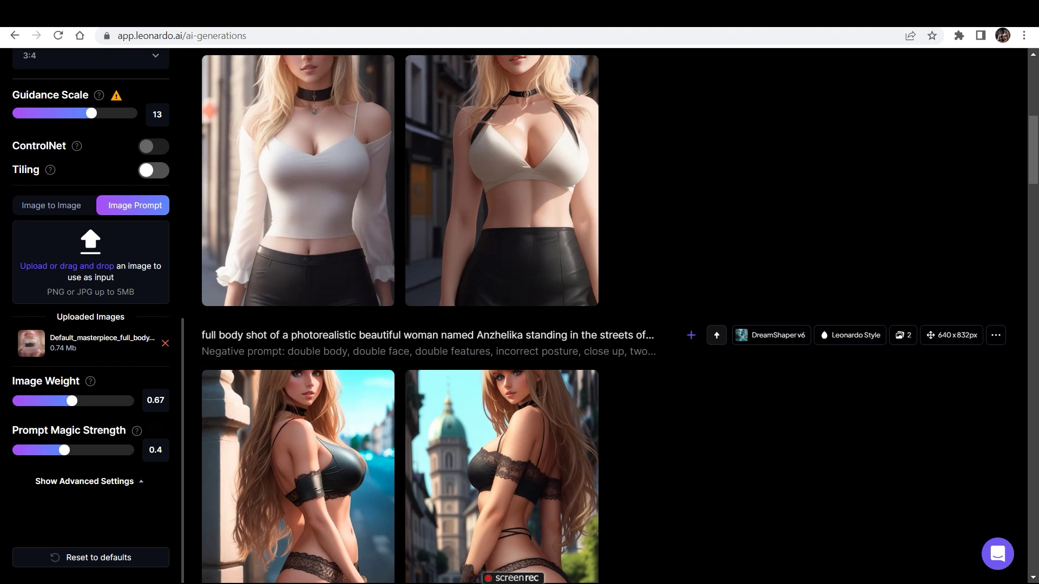
{"action": "scroll", "coordinate": [613, 313], "scroll_direction": "up", "scroll_amount": 8}
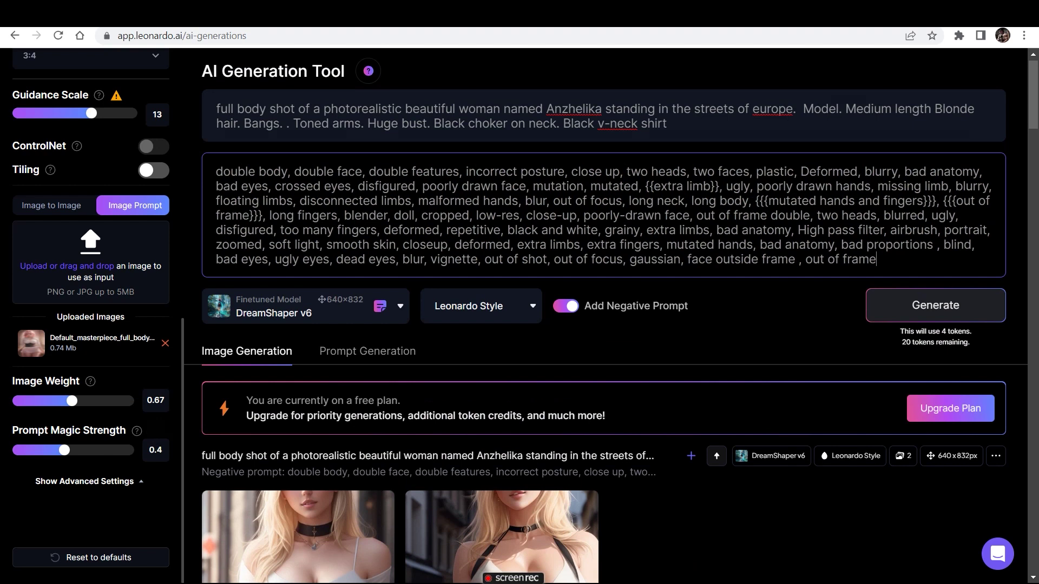
{"action": "scroll", "coordinate": [612, 316], "scroll_direction": "down", "scroll_amount": 1}
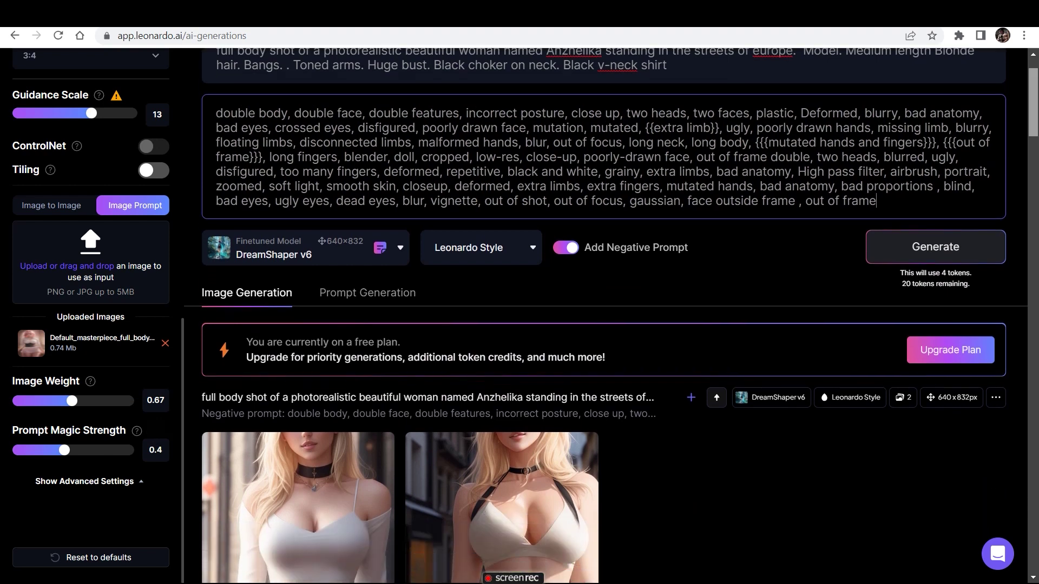
Step: Compare the newest street images with the earlier Anzhelika generations for framing, face and outfit, and review the prompt and negative prompt
{"action": "scroll", "coordinate": [605, 315], "scroll_direction": "down", "scroll_amount": 3}
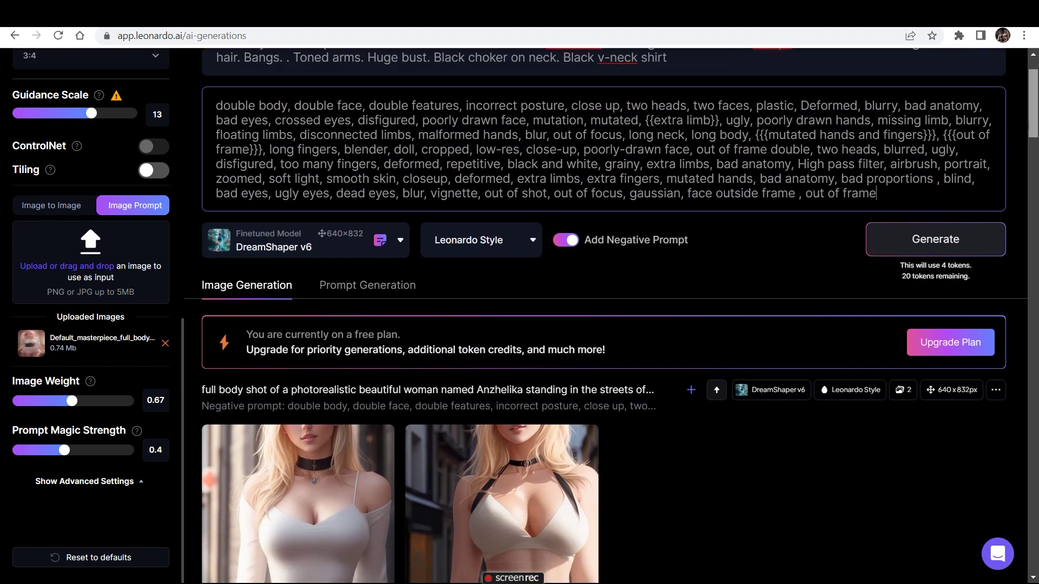
{"action": "mouse_move", "coordinate": [314, 378]}
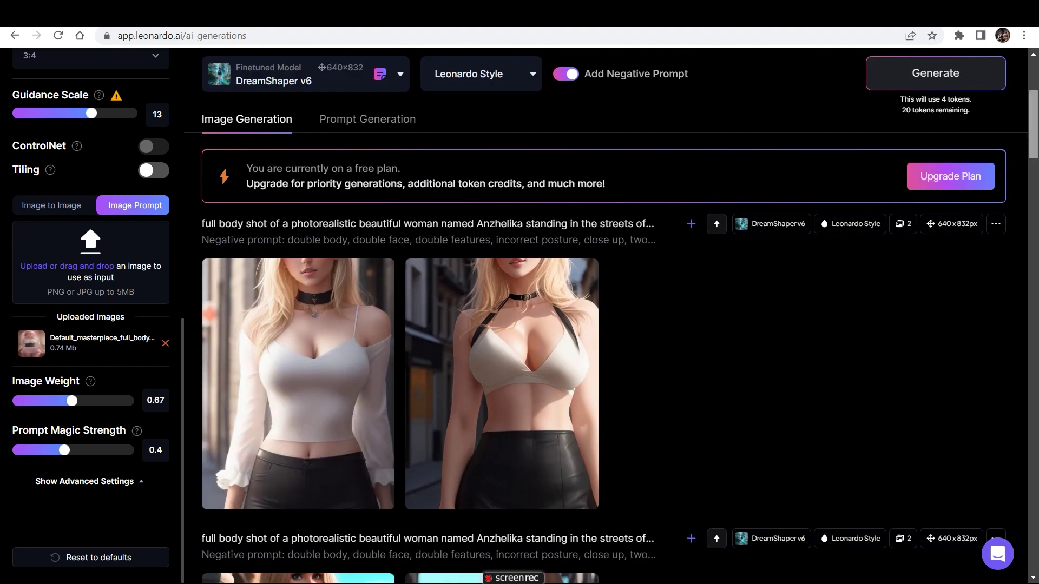
{"action": "scroll", "coordinate": [605, 316], "scroll_direction": "up", "scroll_amount": 4}
{"action": "scroll", "coordinate": [605, 315], "scroll_direction": "down", "scroll_amount": 2}
{"action": "scroll", "coordinate": [298, 379], "scroll_direction": "down", "scroll_amount": 2}
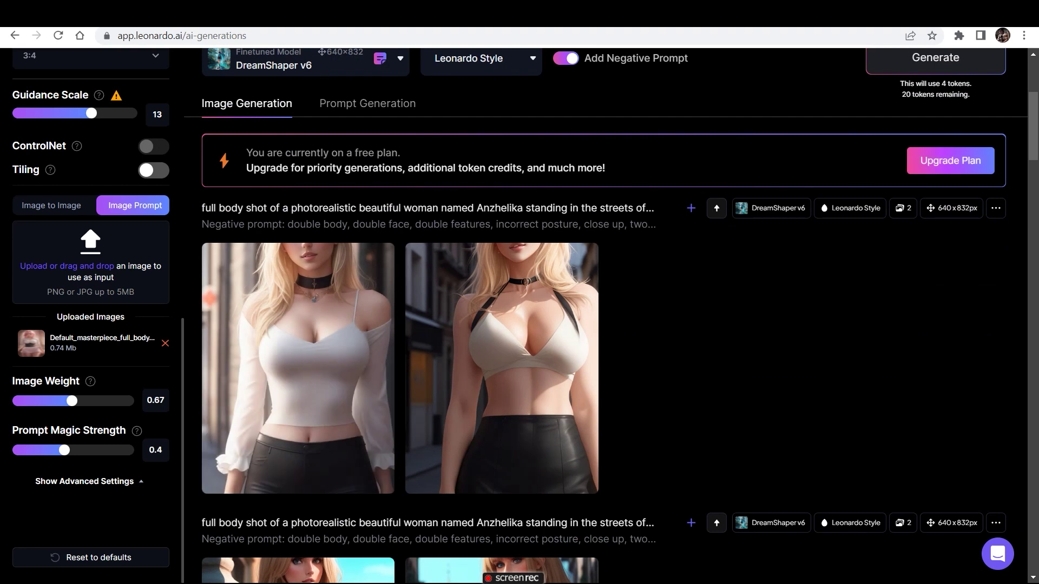
{"action": "scroll", "coordinate": [501, 271], "scroll_direction": "down", "scroll_amount": 2}
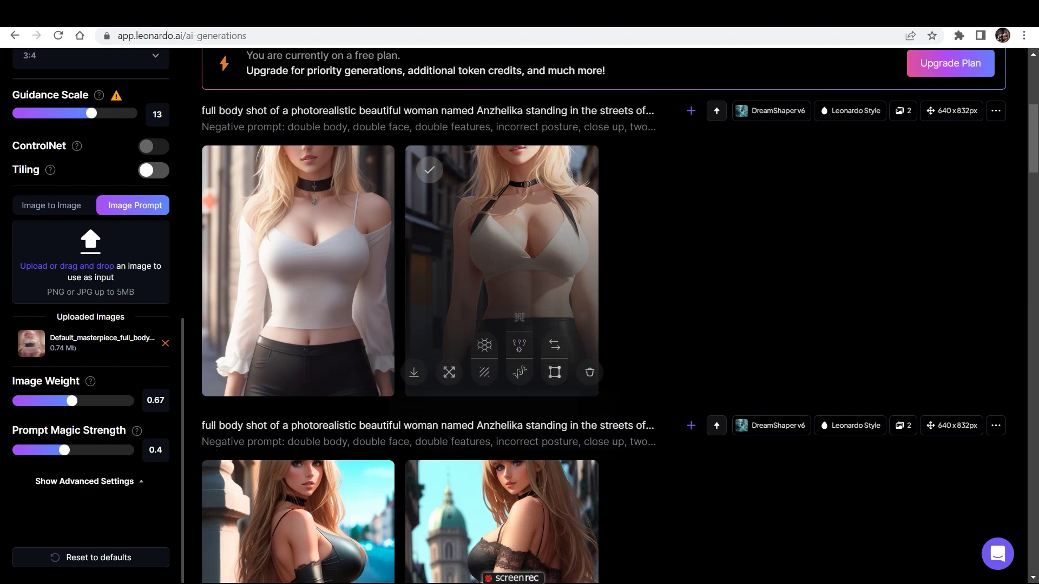
{"action": "scroll", "coordinate": [501, 270], "scroll_direction": "down", "scroll_amount": 9}
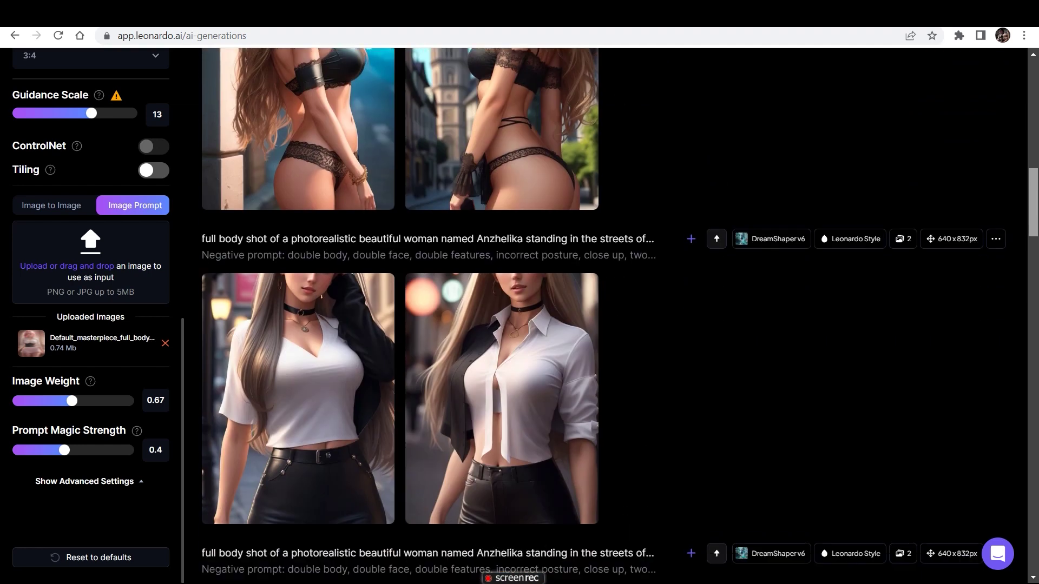
{"action": "scroll", "coordinate": [519, 351], "scroll_direction": "down", "scroll_amount": 8}
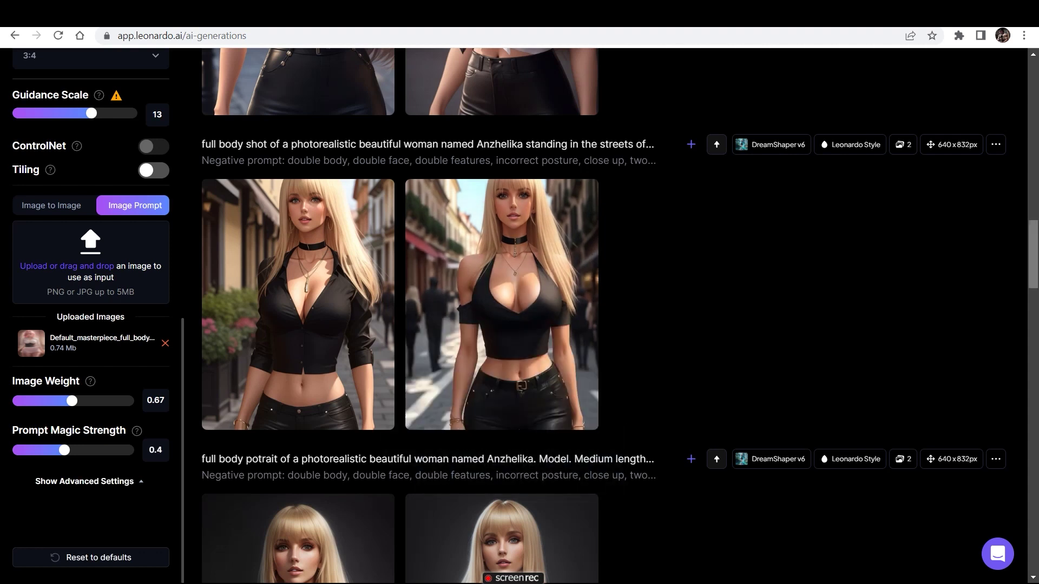
{"action": "left_click_drag", "start_coordinate": [1033, 254], "coordinate": [1033, 92]}
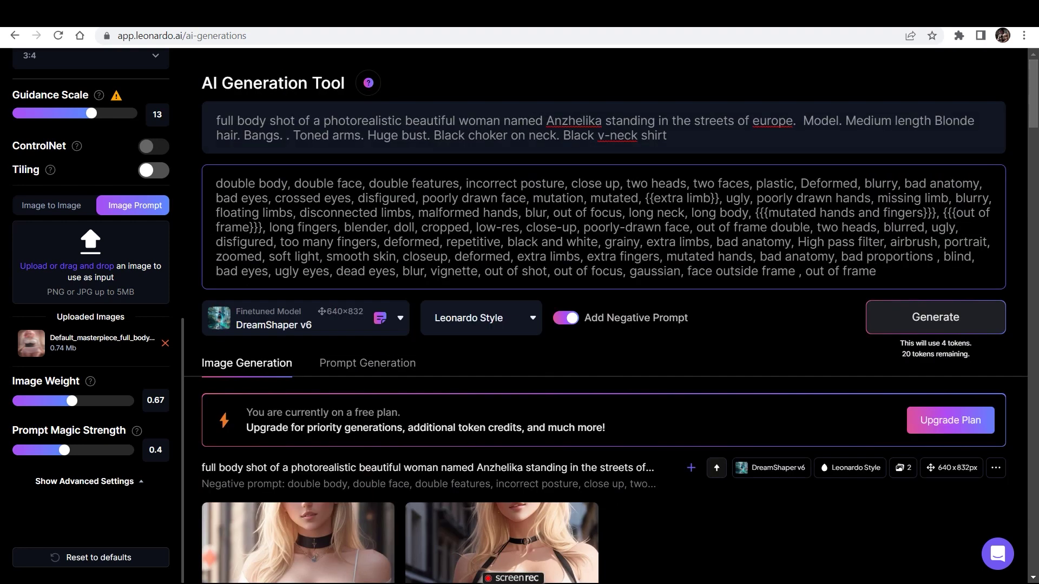
{"action": "scroll", "coordinate": [606, 314], "scroll_direction": "down", "scroll_amount": 16}
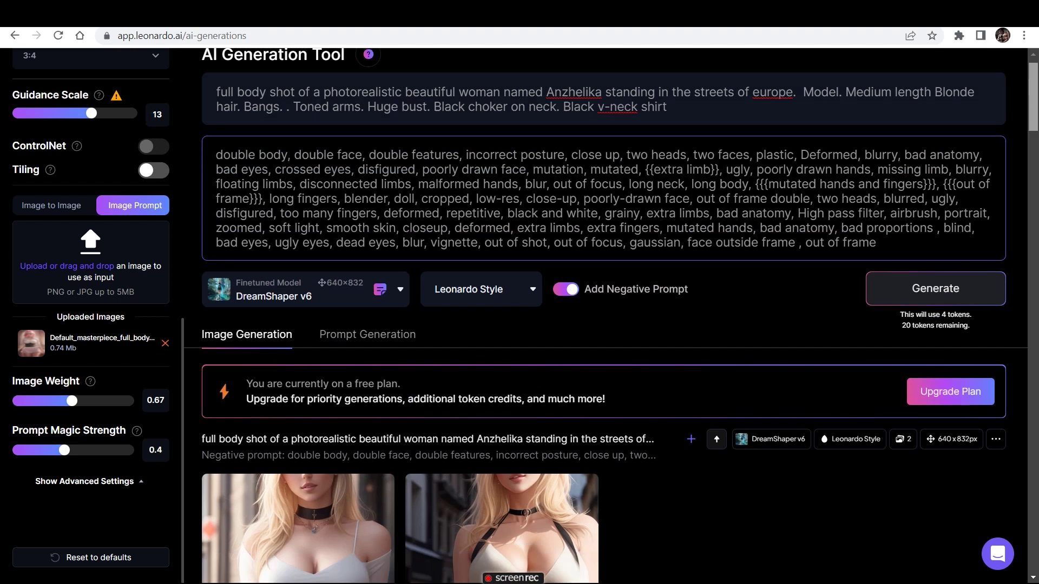
{"action": "scroll", "coordinate": [605, 314], "scroll_direction": "down", "scroll_amount": 2}
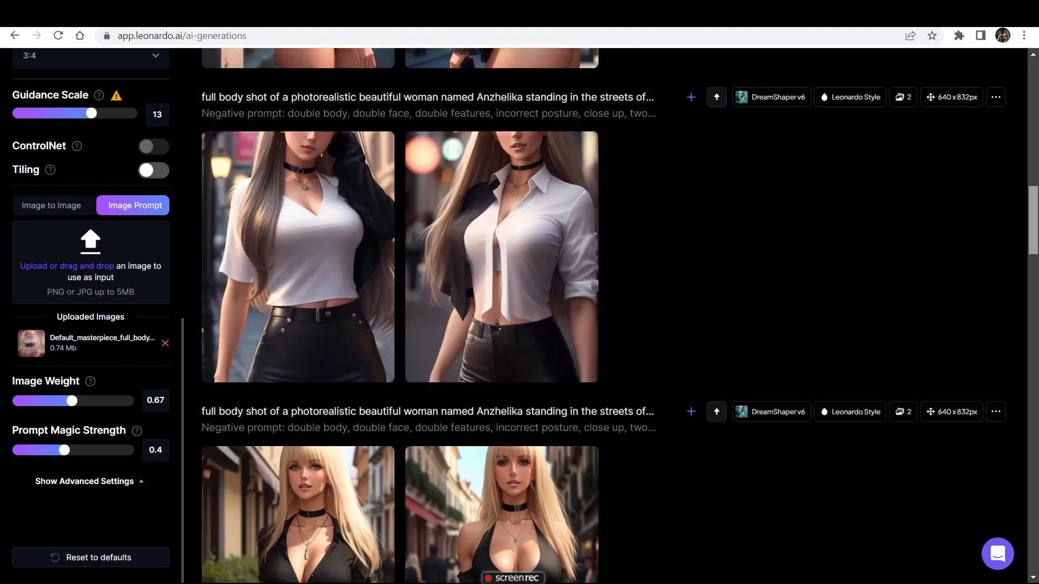
{"action": "scroll", "coordinate": [605, 314], "scroll_direction": "up", "scroll_amount": 12}
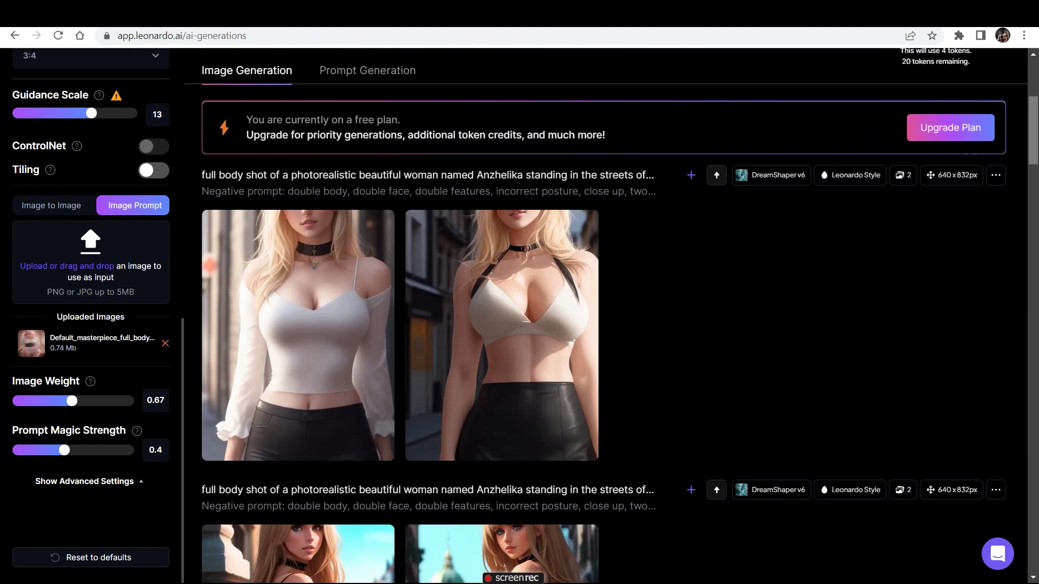
{"action": "scroll", "coordinate": [606, 314], "scroll_direction": "up", "scroll_amount": 3}
{"action": "scroll", "coordinate": [606, 314], "scroll_direction": "up", "scroll_amount": 1}
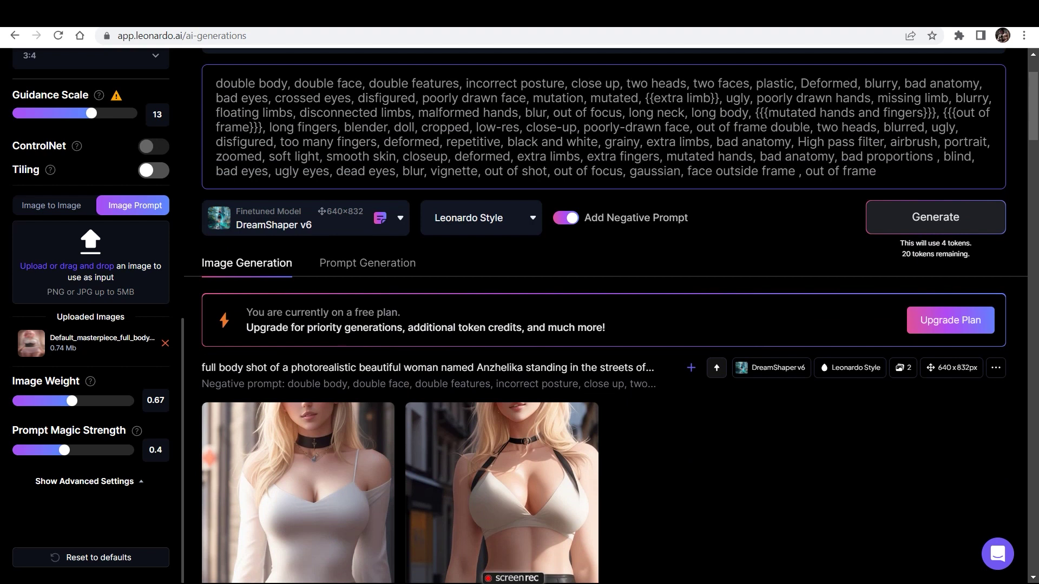
{"action": "scroll", "coordinate": [603, 313], "scroll_direction": "up", "scroll_amount": 3}
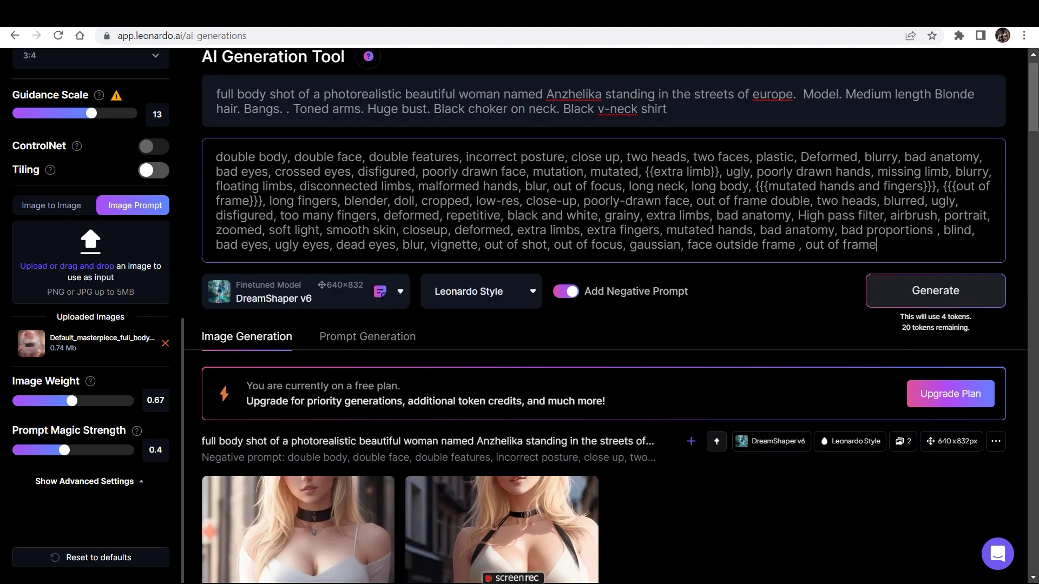
{"action": "scroll", "coordinate": [610, 317], "scroll_direction": "up", "scroll_amount": 1}
{"action": "scroll", "coordinate": [611, 317], "scroll_direction": "down", "scroll_amount": 3}
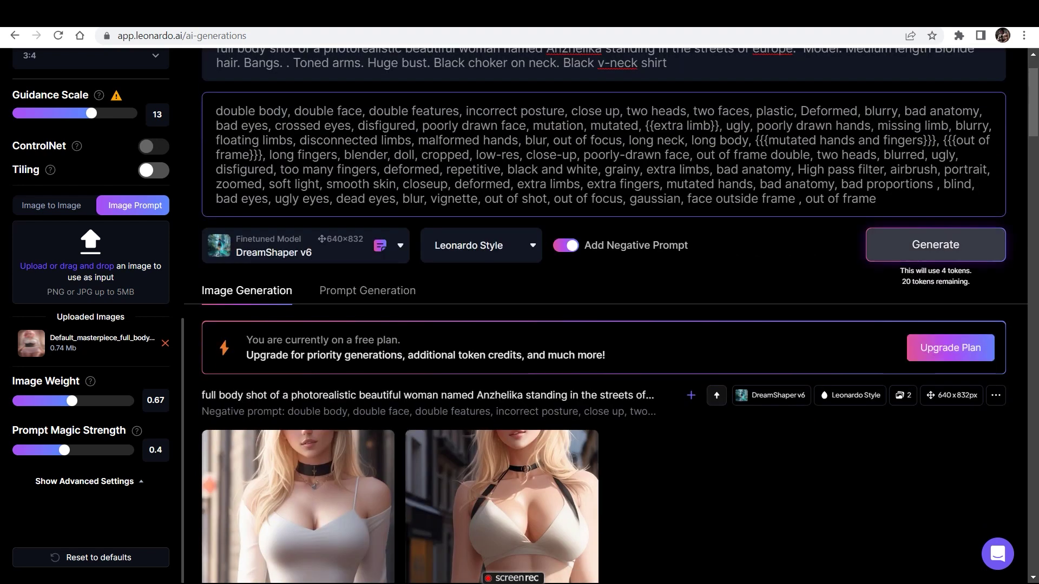